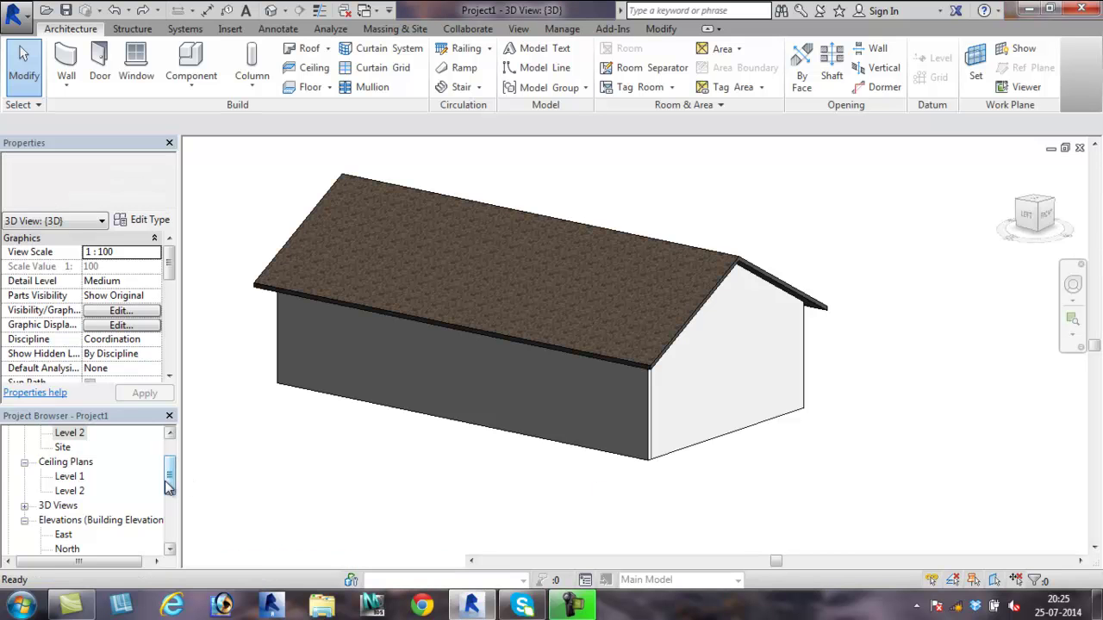
- Open the South building elevation view
{"action": "scroll", "coordinate": [76, 472], "scroll_direction": "up", "scroll_amount": 1}
{"action": "left_click", "coordinate": [76, 476]}
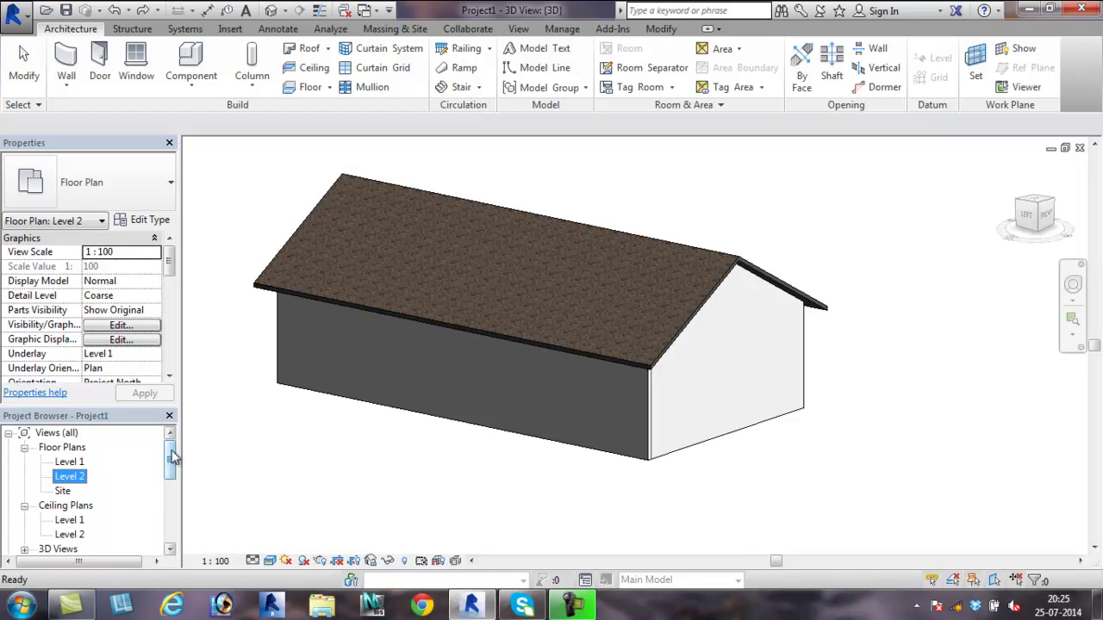
{"action": "left_click_drag", "start_coordinate": [171, 458], "coordinate": [172, 492]}
{"action": "double_click", "coordinate": [62, 506]}
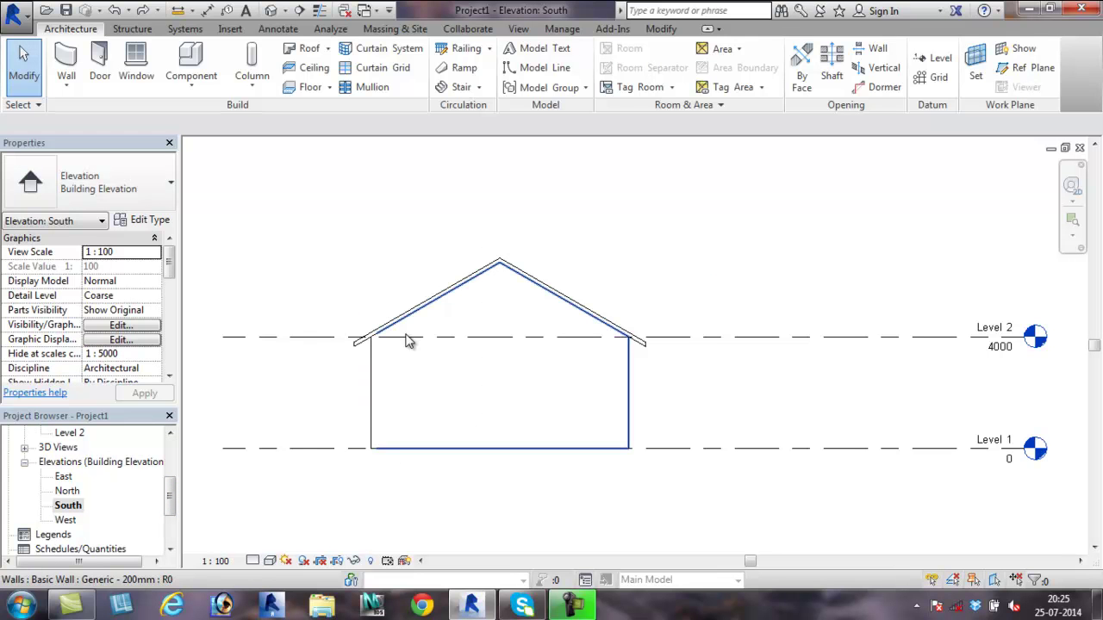
- Draw a new level line across the roof and set it 600 mm above Level 2
{"action": "key", "text": "l"}
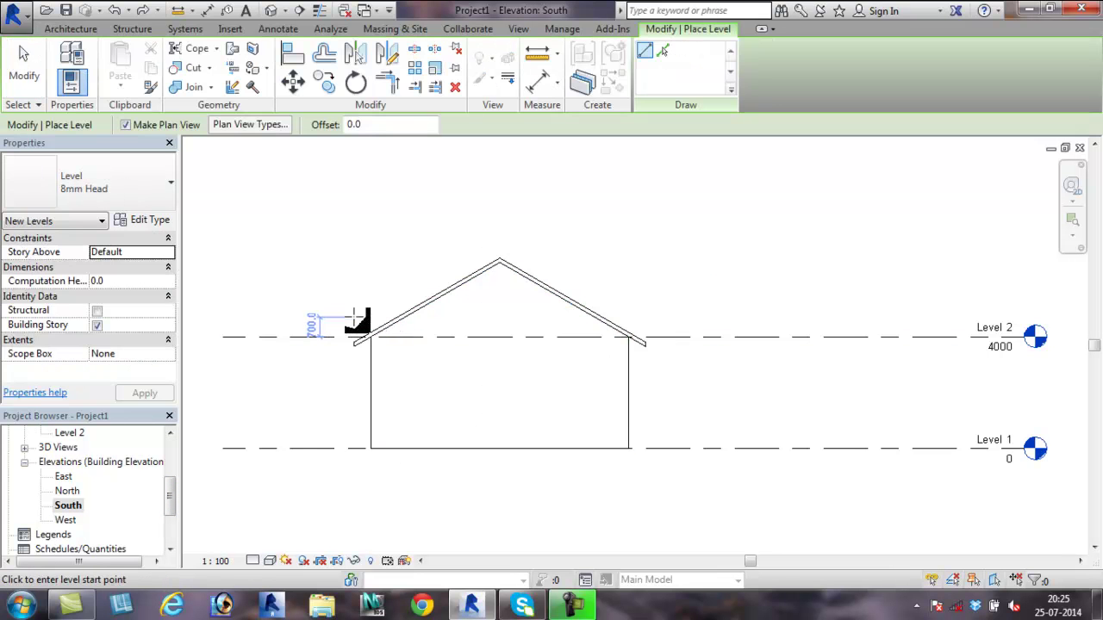
{"action": "left_click", "coordinate": [354, 317]}
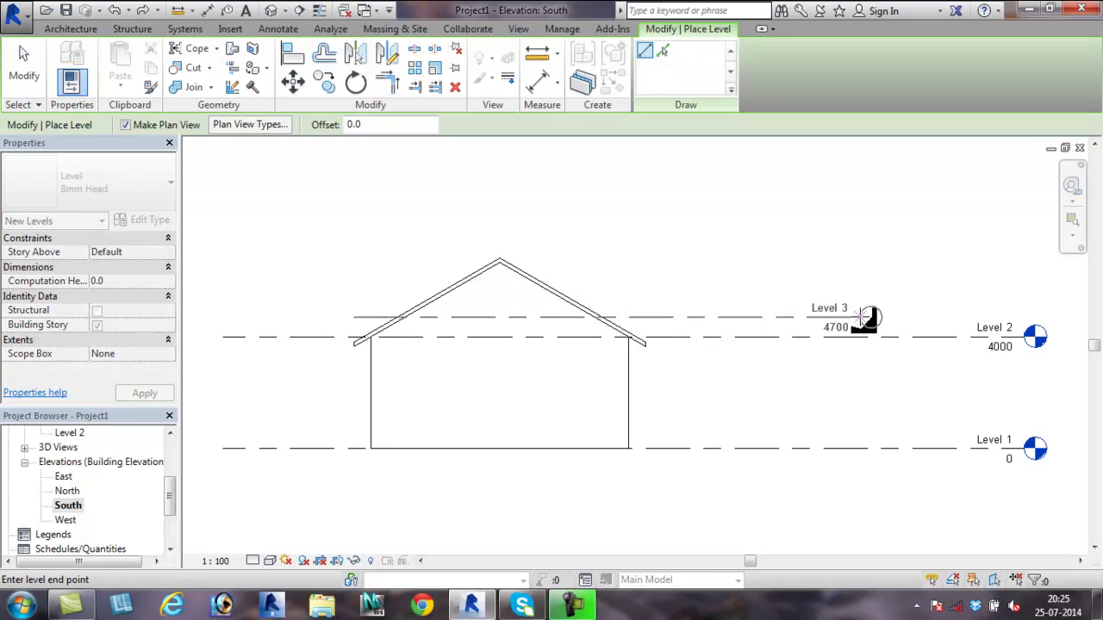
{"action": "left_click", "coordinate": [802, 317]}
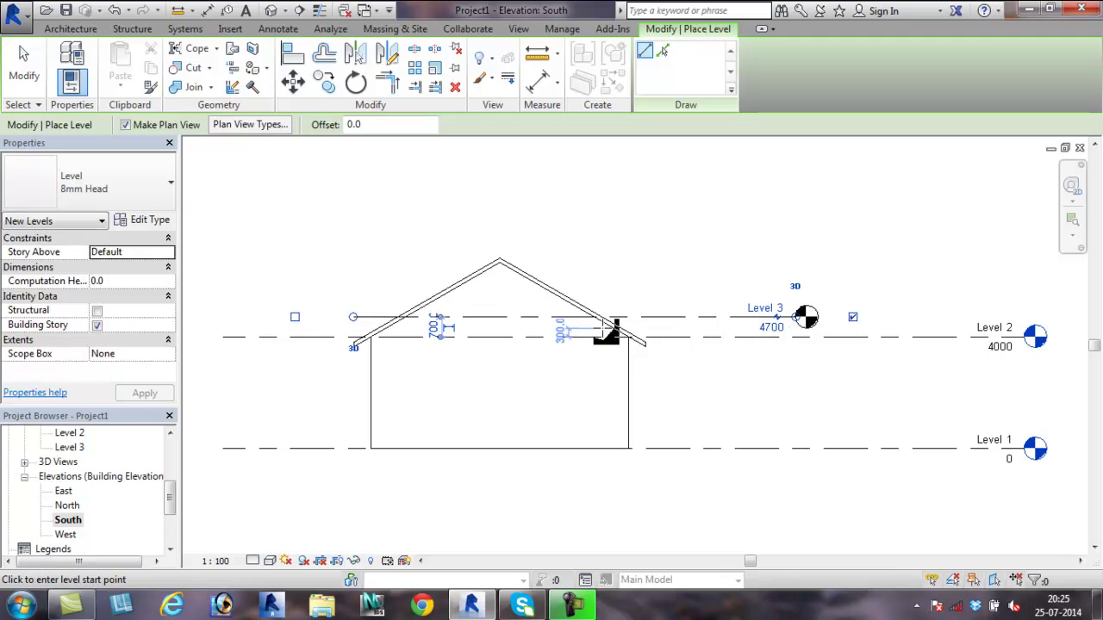
{"action": "left_click", "coordinate": [436, 325]}
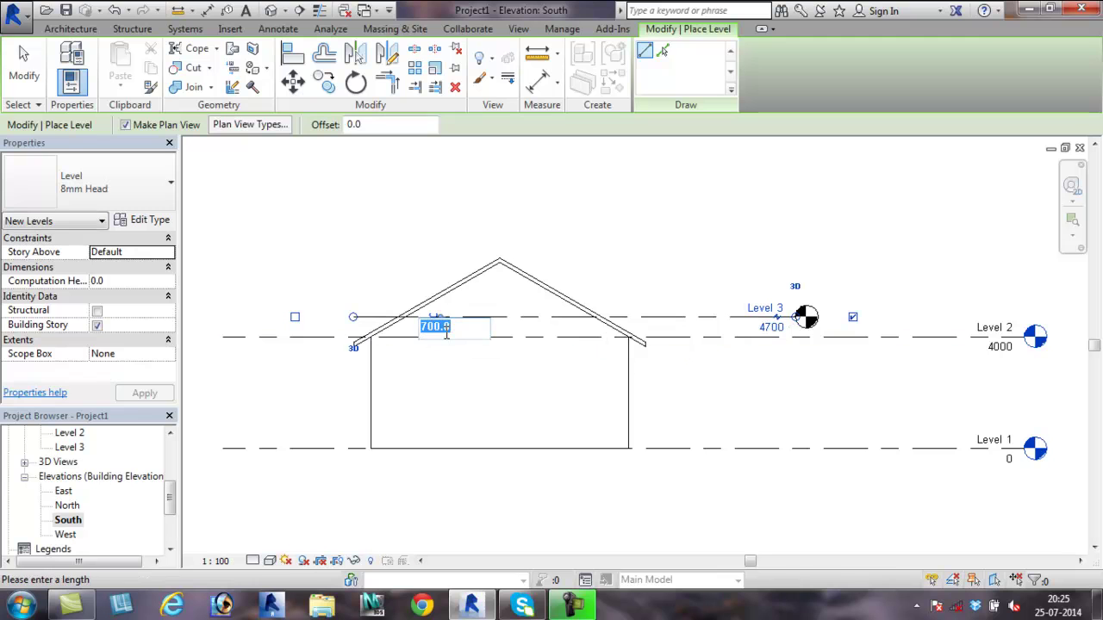
{"action": "type", "text": "600"}
{"action": "key", "text": "Return"}
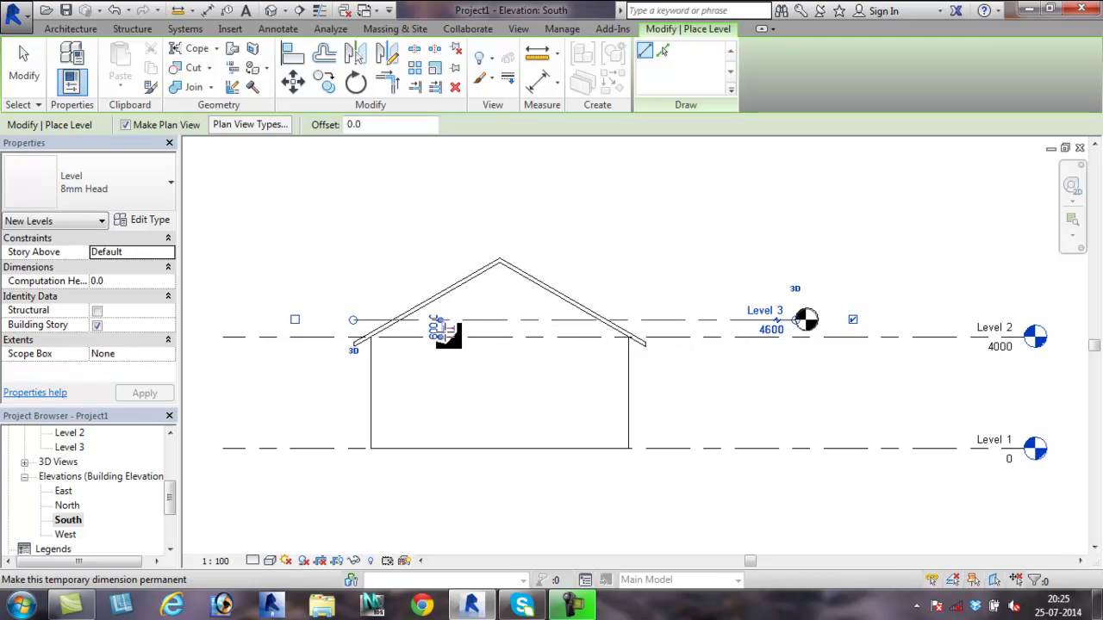
- Draw another level line across the roof, aligned with Level 3's start, and set it 750 mm above Level 3
{"action": "left_click", "coordinate": [362, 298]}
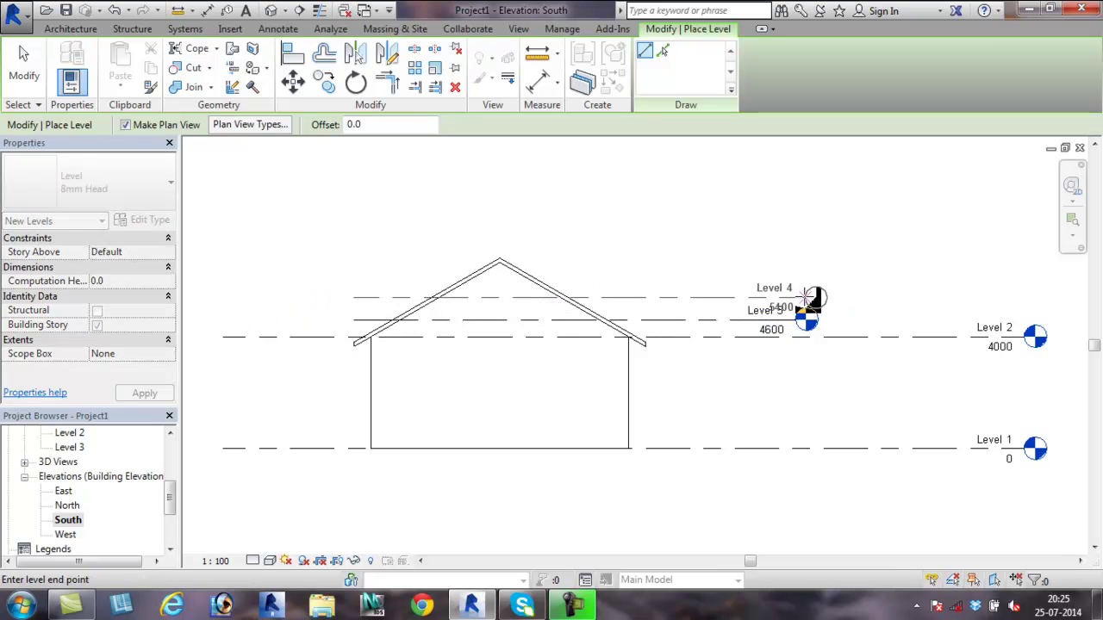
{"action": "left_click", "coordinate": [809, 298]}
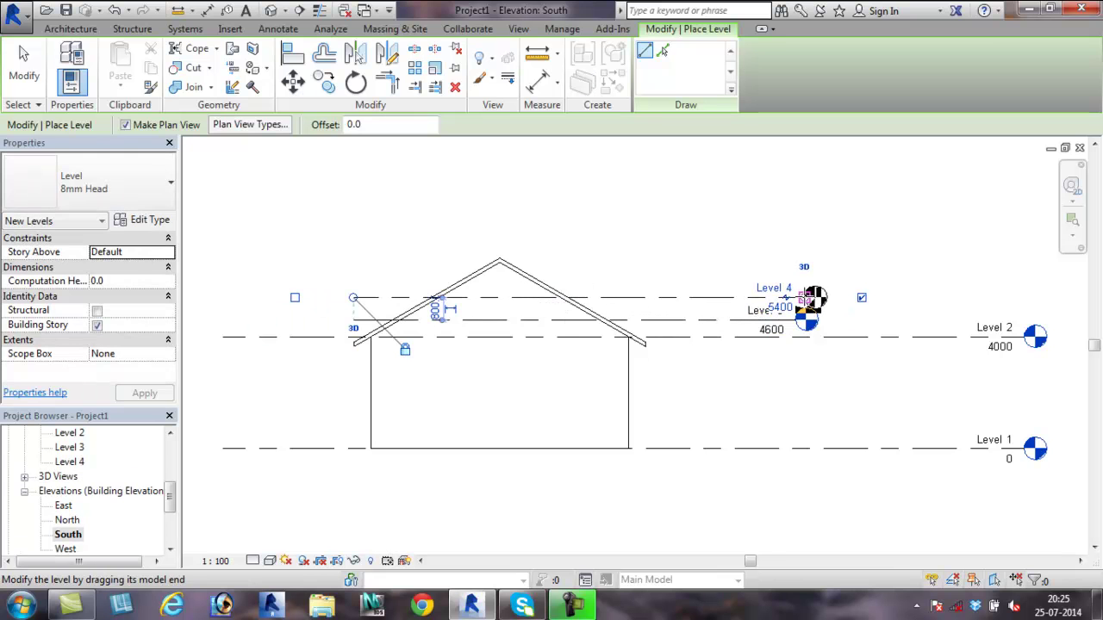
{"action": "left_click", "coordinate": [435, 310]}
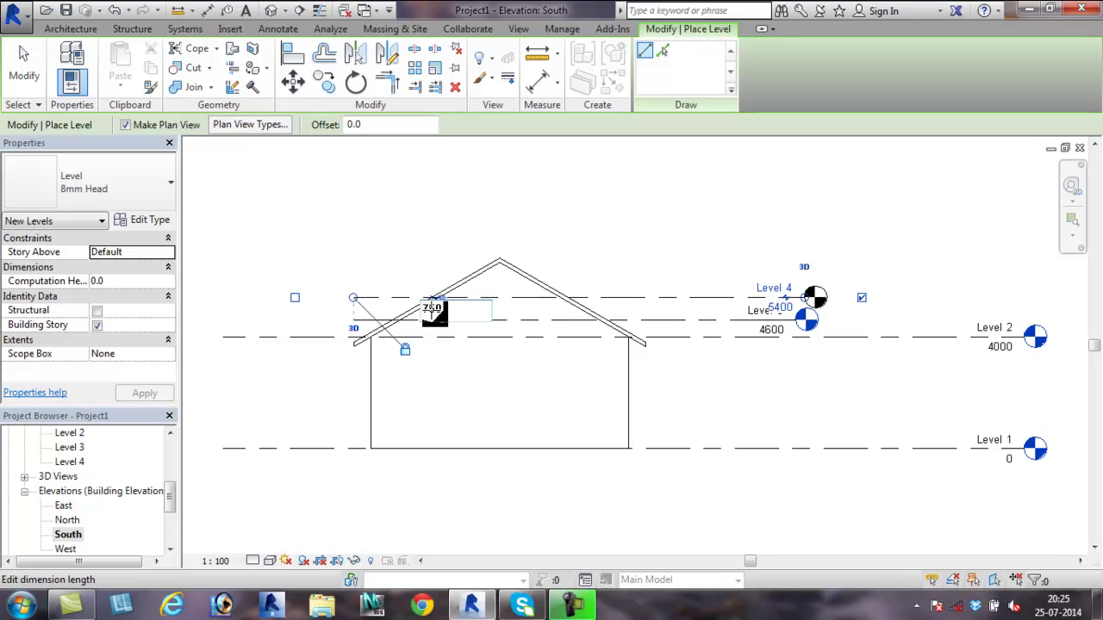
{"action": "key", "text": "Return"}
{"action": "key", "text": "Escape"}
{"action": "key", "text": "Escape"}
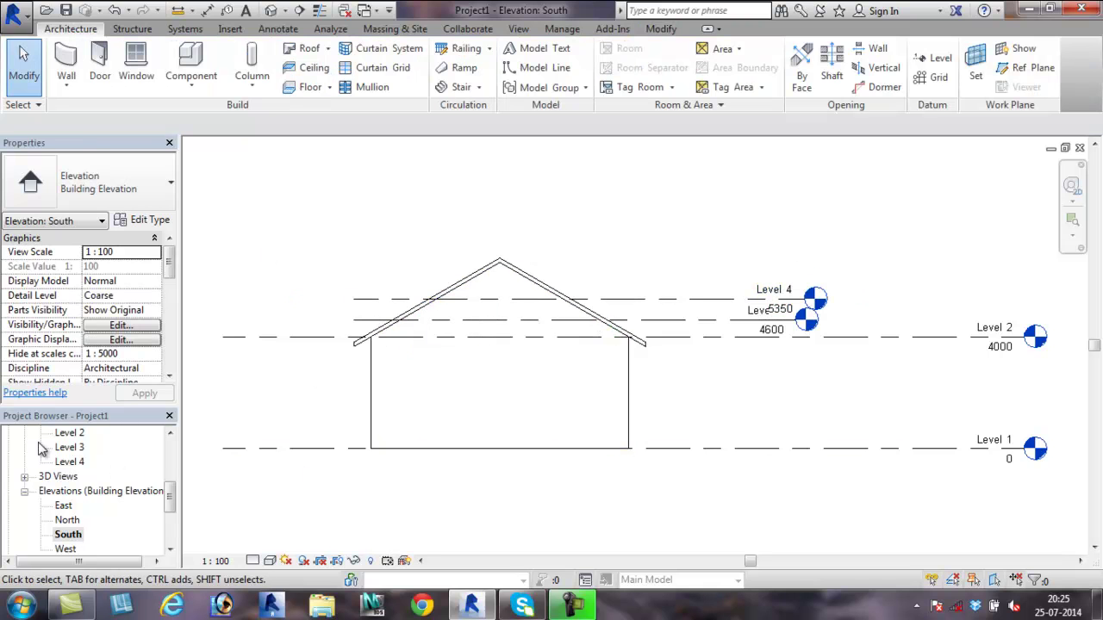
- Open the Level 3 floor plan
{"action": "double_click", "coordinate": [69, 448]}
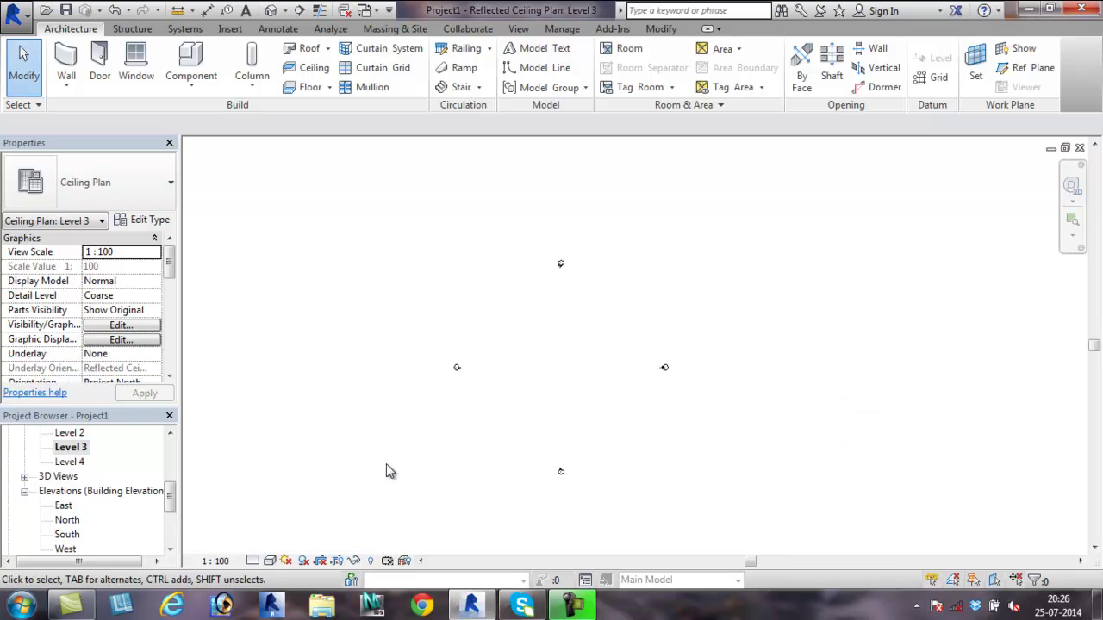
{"action": "scroll", "coordinate": [61, 508], "scroll_direction": "up", "scroll_amount": 3}
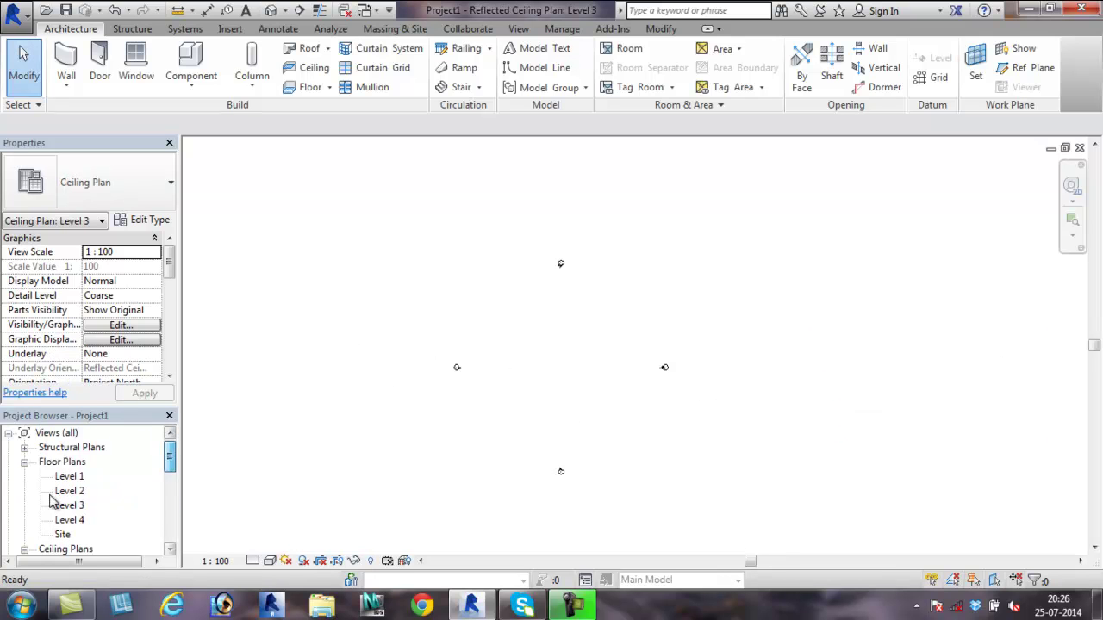
{"action": "double_click", "coordinate": [68, 506]}
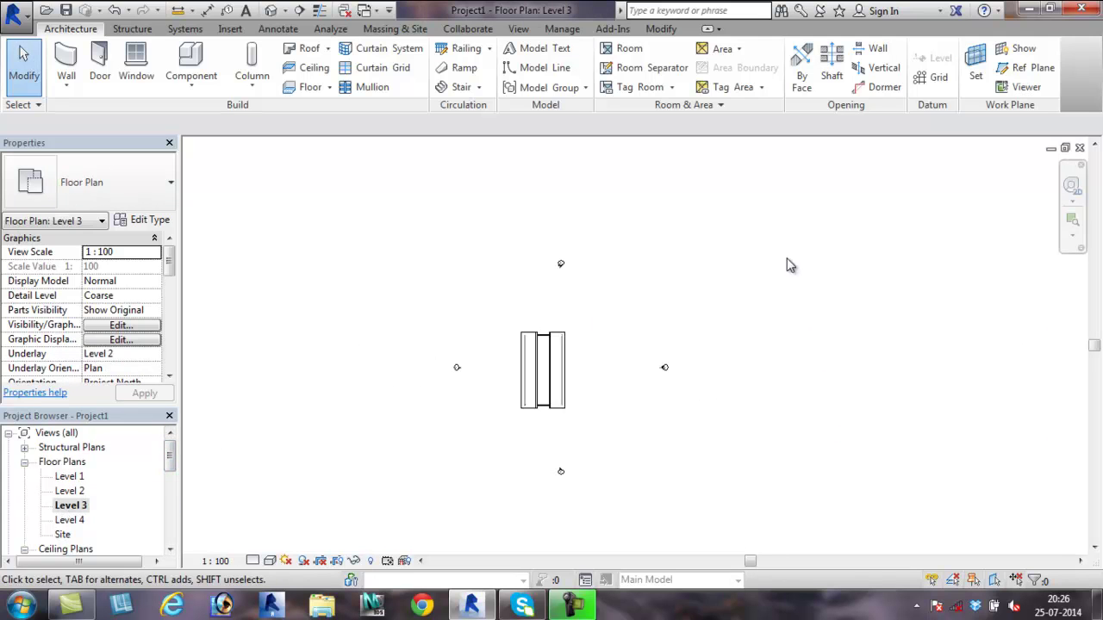
{"action": "scroll", "coordinate": [564, 383], "scroll_direction": "up", "scroll_amount": 4}
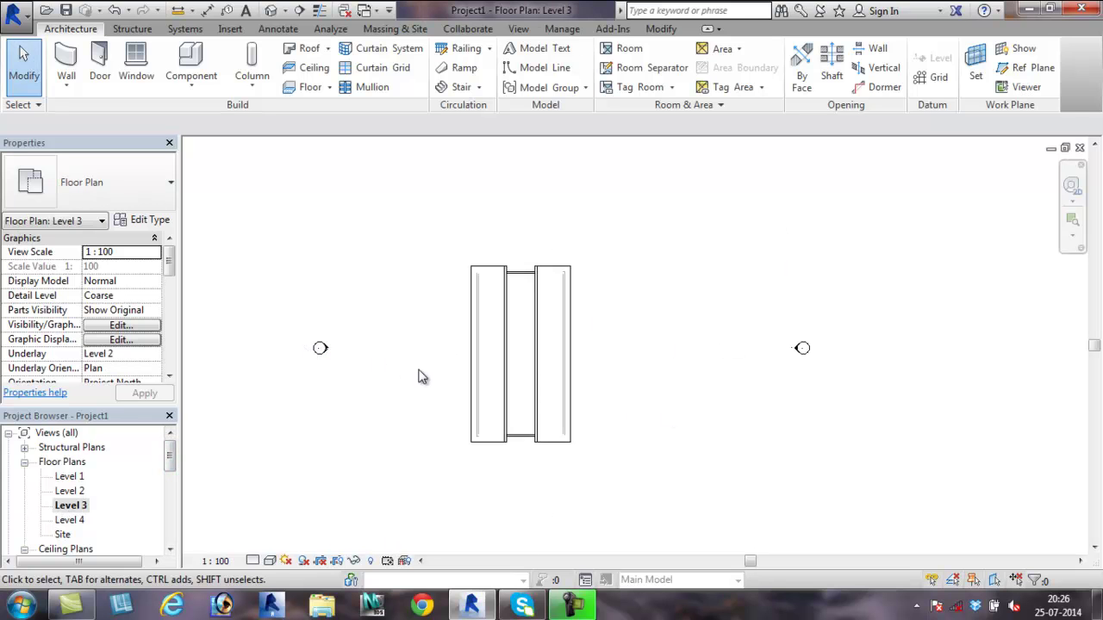
- Draw two parallel horizontal reference planes across the house, the first about 8280 mm from the lower end wall and the second below it
{"action": "key", "text": "r"}
{"action": "key", "text": "p"}
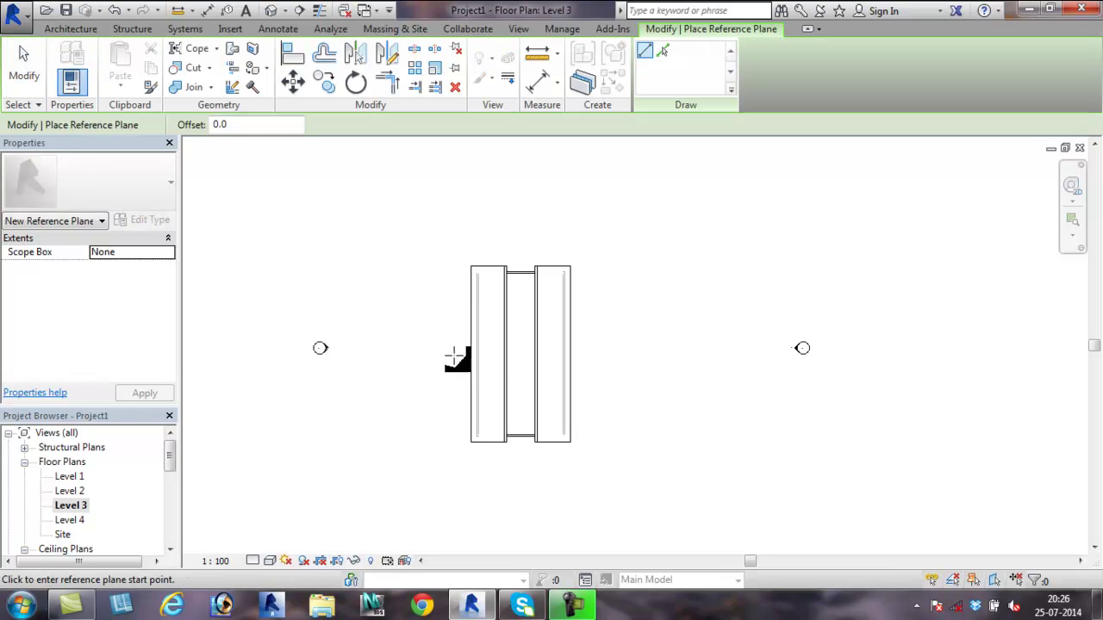
{"action": "left_click", "coordinate": [645, 354]}
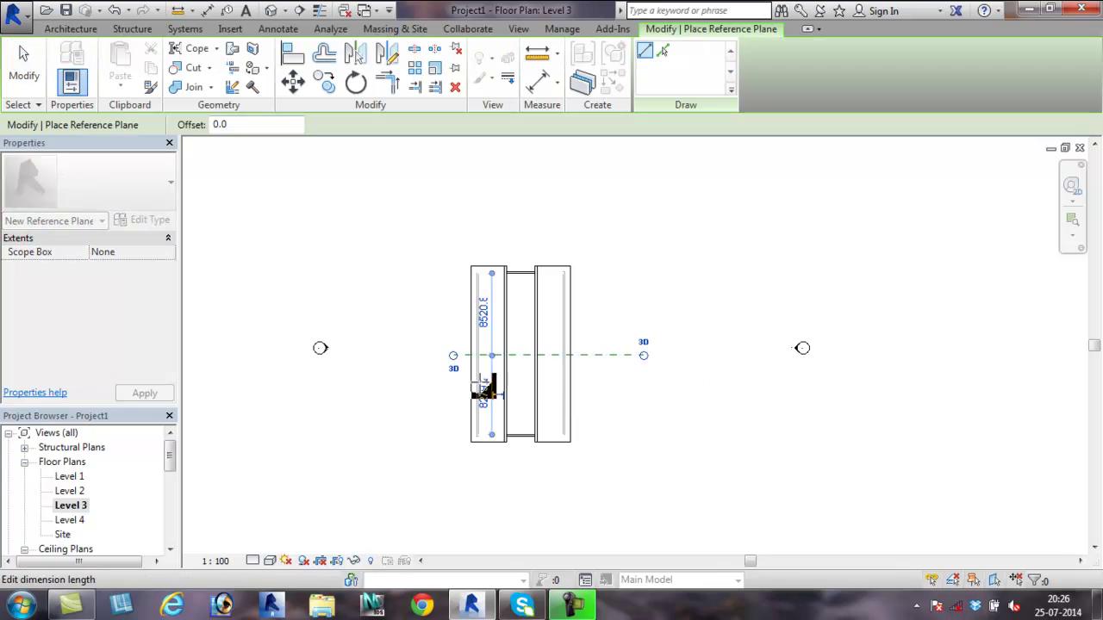
{"action": "scroll", "coordinate": [472, 392], "scroll_direction": "up", "scroll_amount": 1}
{"action": "scroll", "coordinate": [470, 385], "scroll_direction": "up", "scroll_amount": 1}
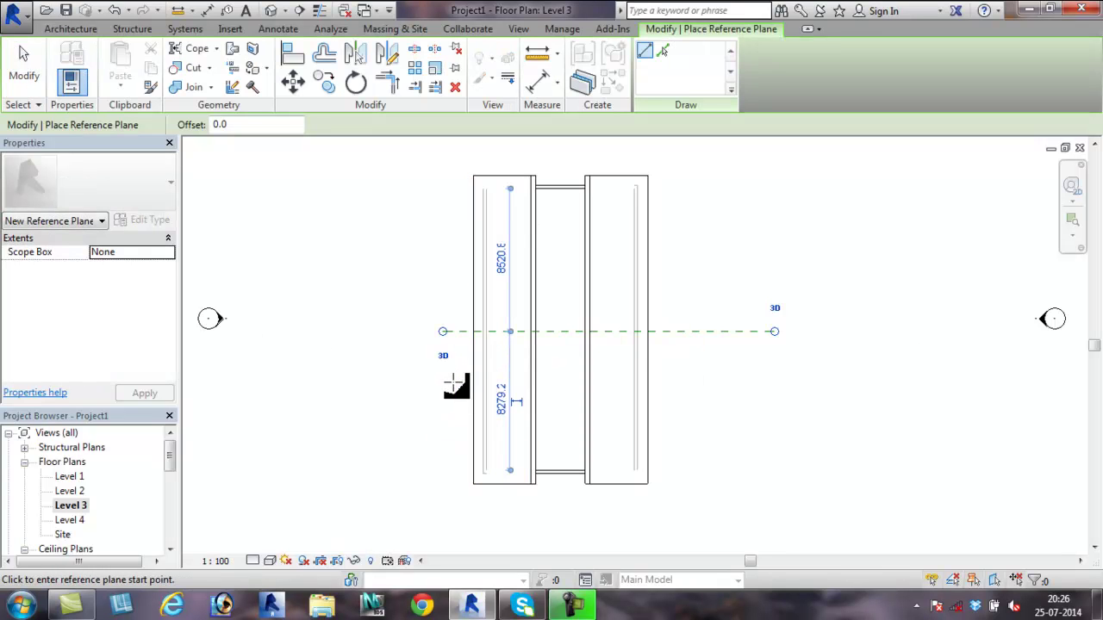
{"action": "left_click", "coordinate": [457, 382]}
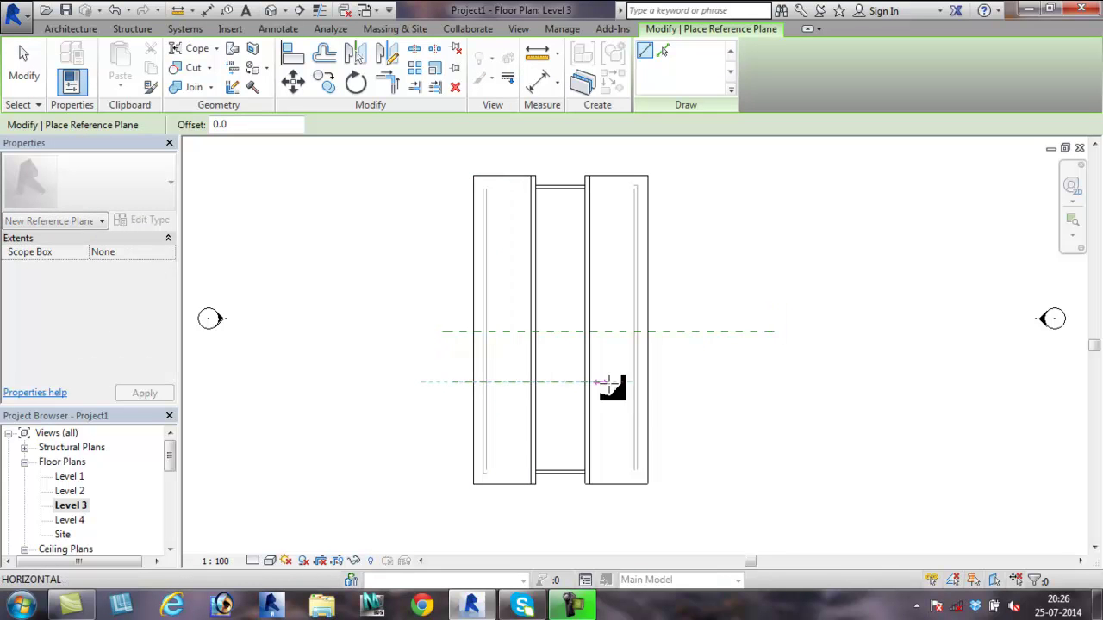
{"action": "left_click", "coordinate": [727, 381]}
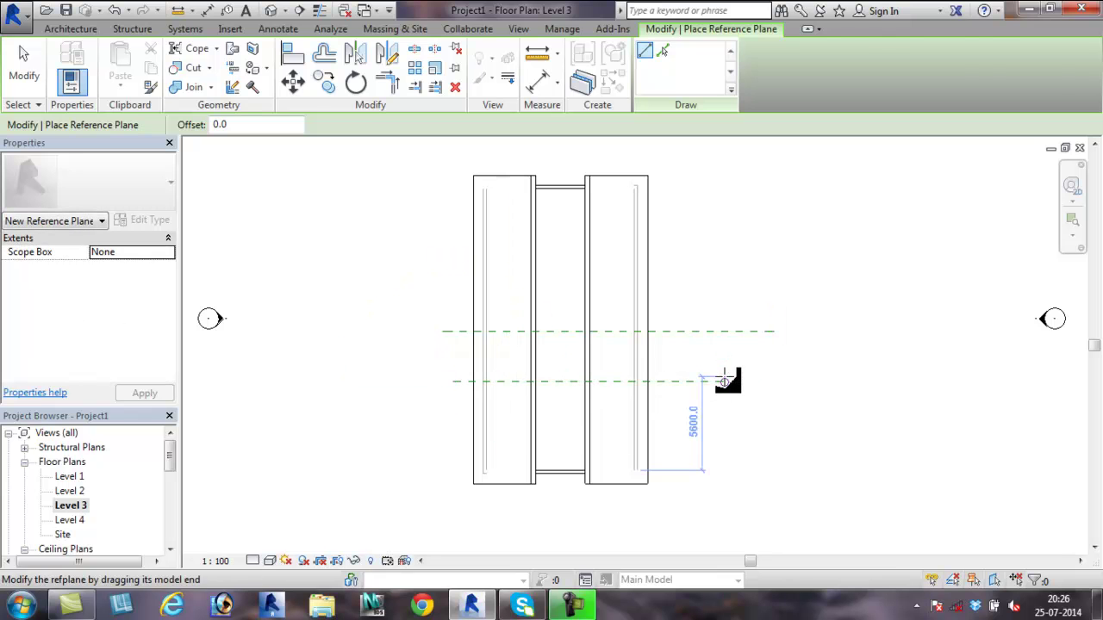
{"action": "key", "text": "Escape"}
{"action": "key", "text": "Escape"}
- Draw two parallel Generic - 200mm architectural walls, each about 1900 mm long, along the reference planes from the left side wall's centreline
{"action": "scroll", "coordinate": [451, 376], "scroll_direction": "up", "scroll_amount": 1}
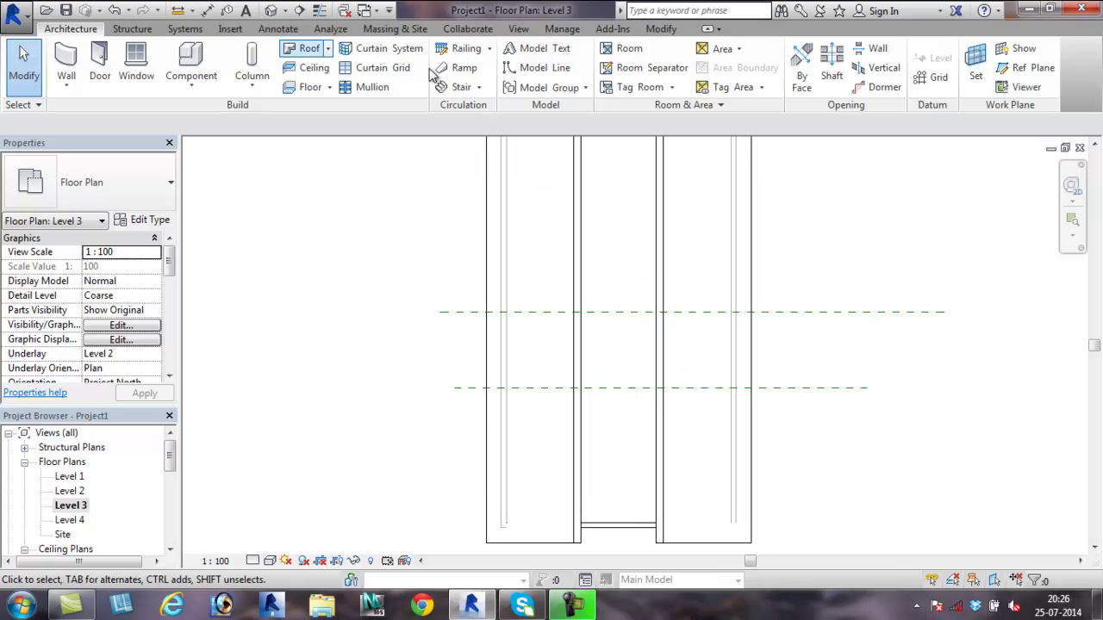
{"action": "left_click", "coordinate": [68, 77]}
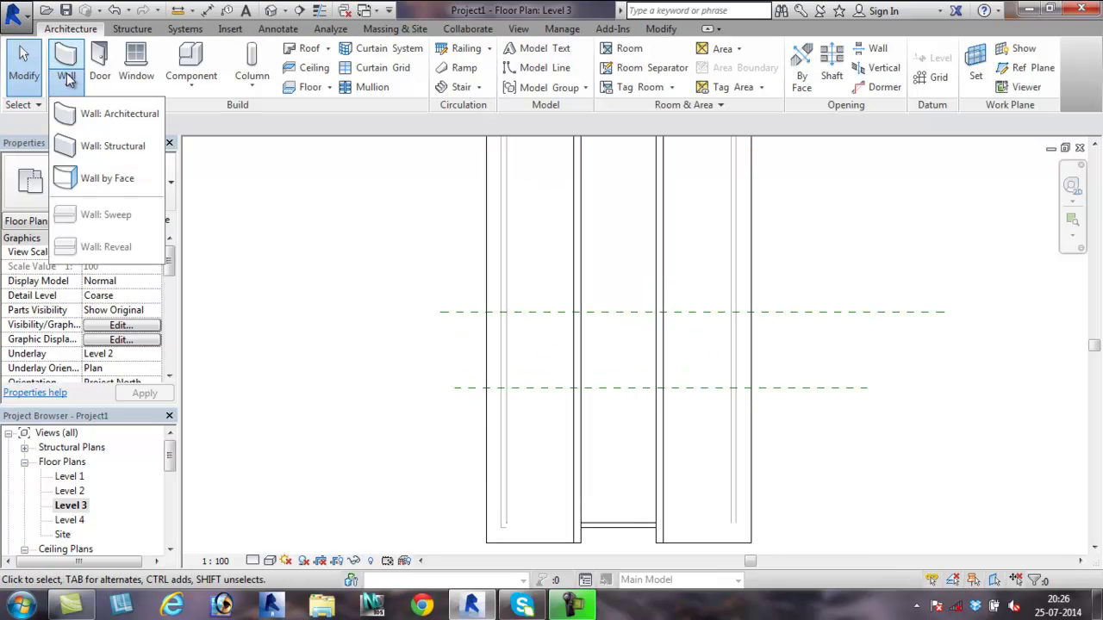
{"action": "left_click", "coordinate": [77, 116]}
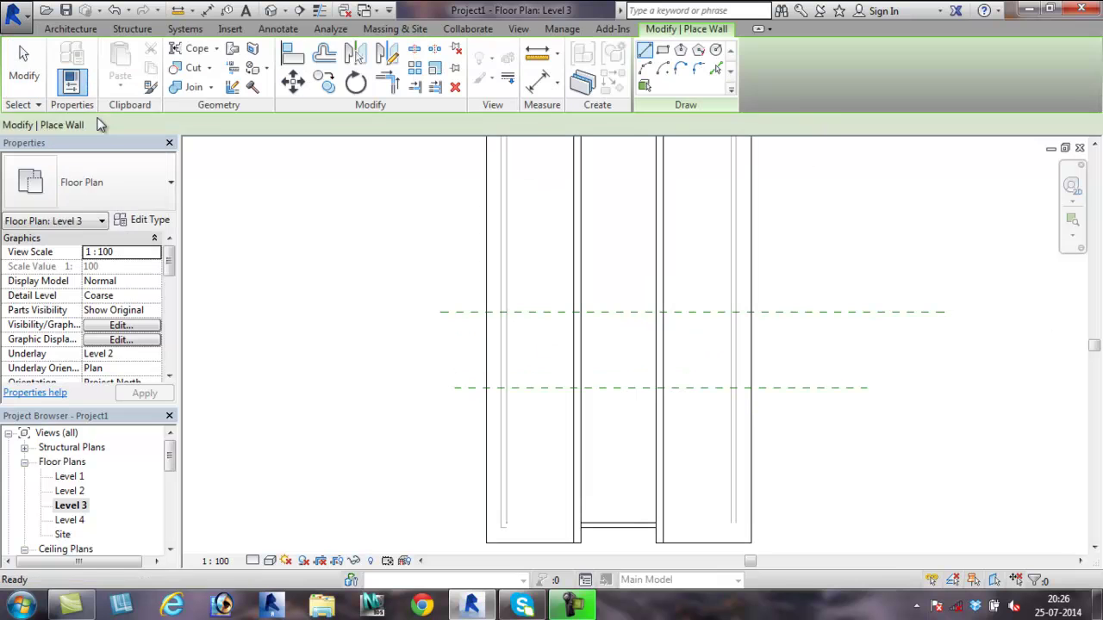
{"action": "left_click", "coordinate": [553, 311]}
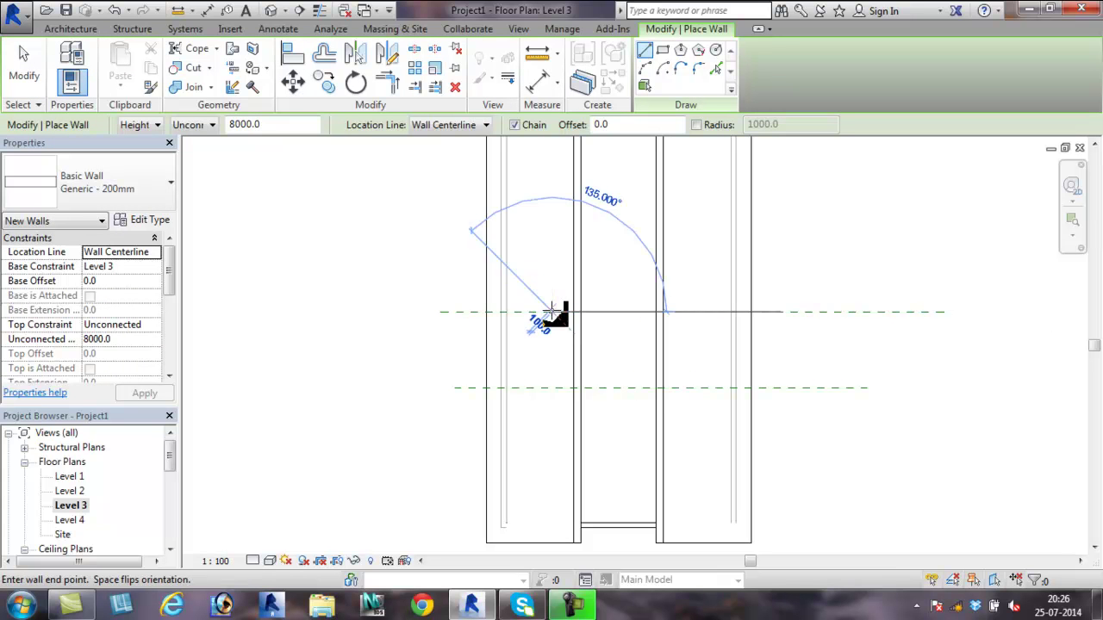
{"action": "left_click", "coordinate": [504, 313]}
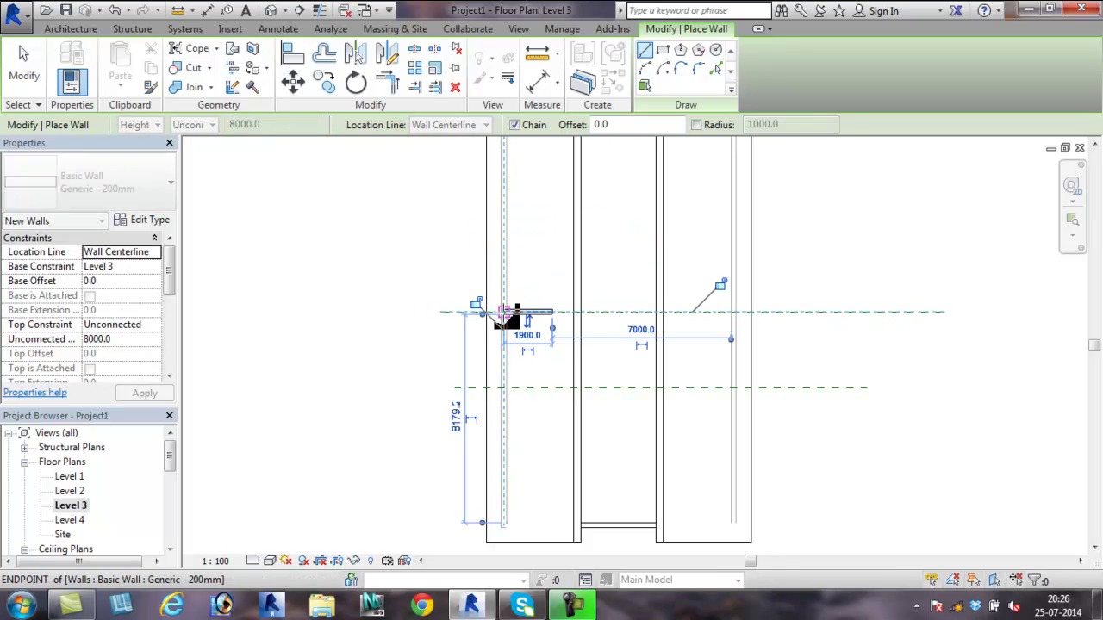
{"action": "left_click", "coordinate": [508, 389]}
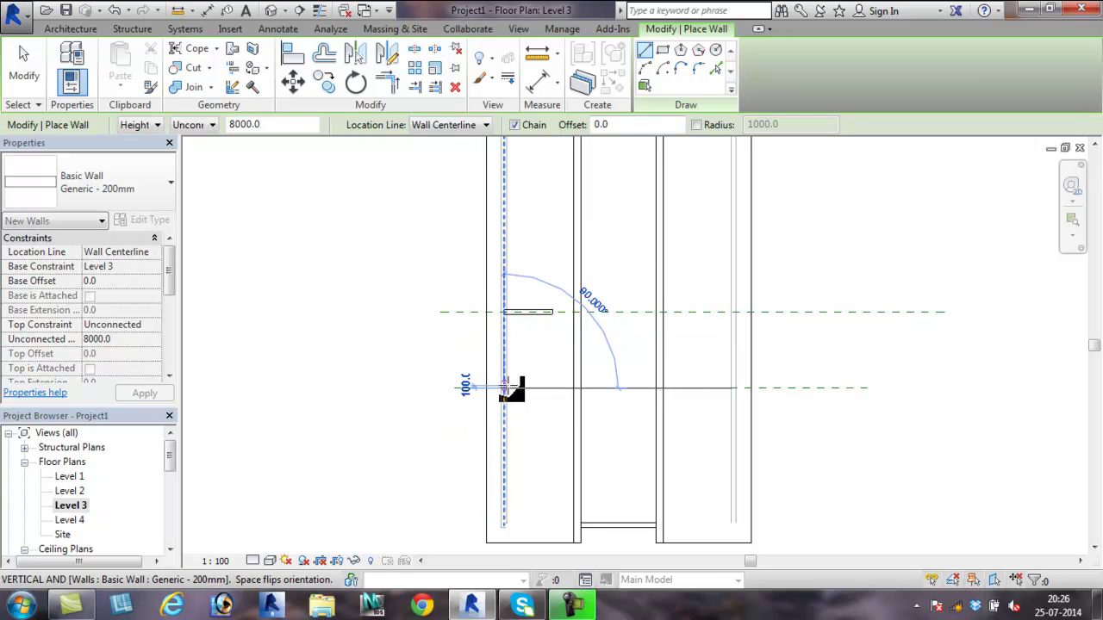
{"action": "left_click", "coordinate": [551, 389]}
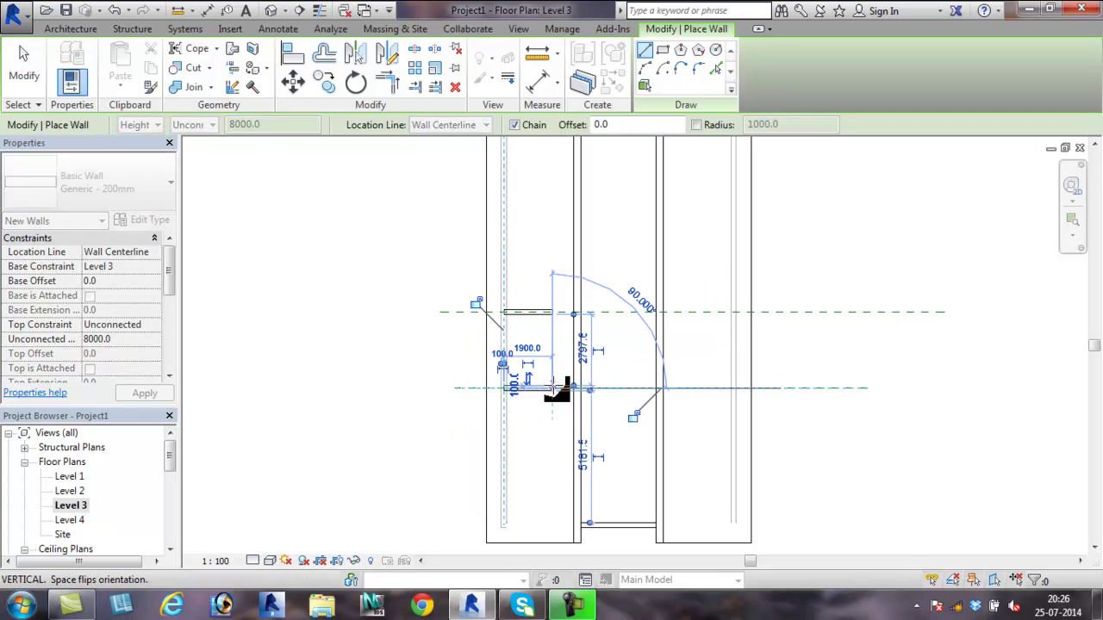
{"action": "key", "text": "Escape"}
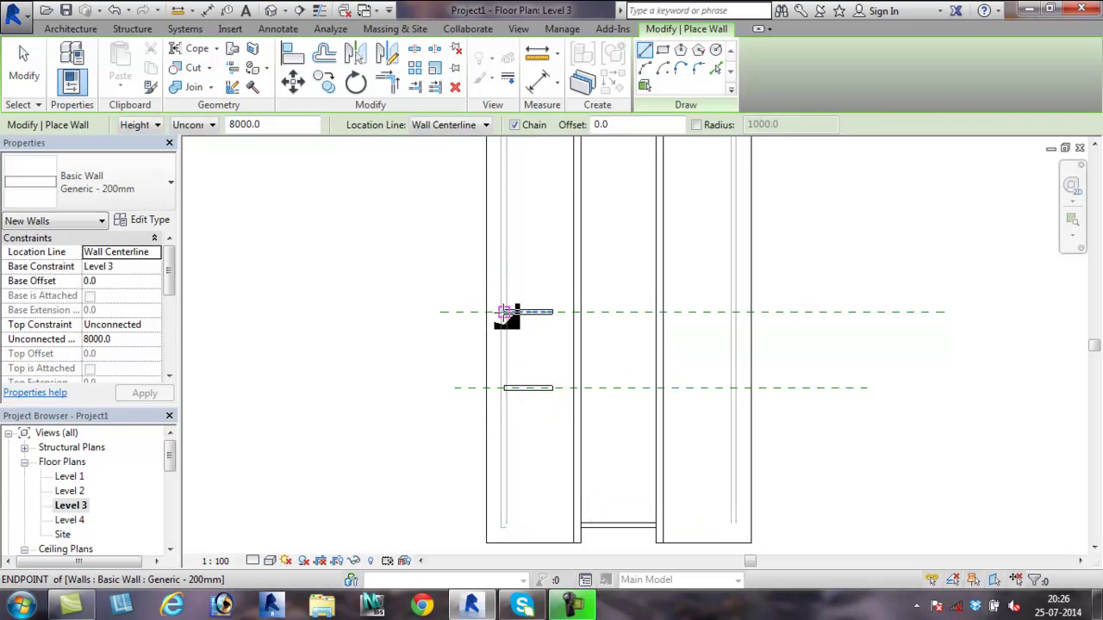
- Draw a wall joining the outer ends of the two short walls along the left side wall to form a U shape
{"action": "left_click", "coordinate": [504, 312]}
{"action": "left_click", "coordinate": [505, 389]}
{"action": "key", "text": "Escape"}
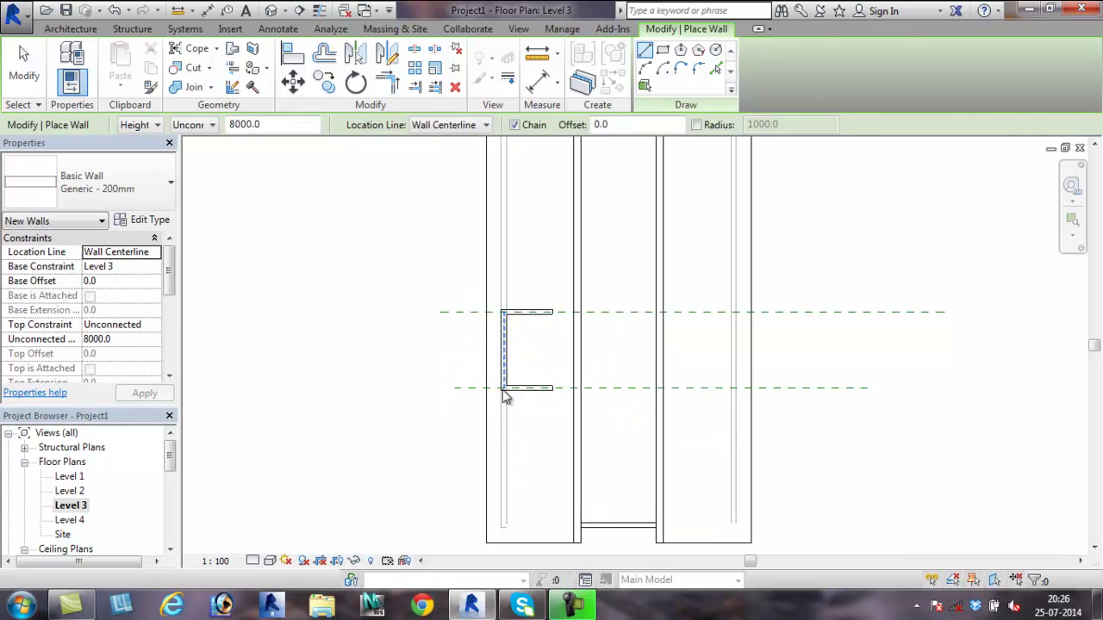
{"action": "key", "text": "Escape"}
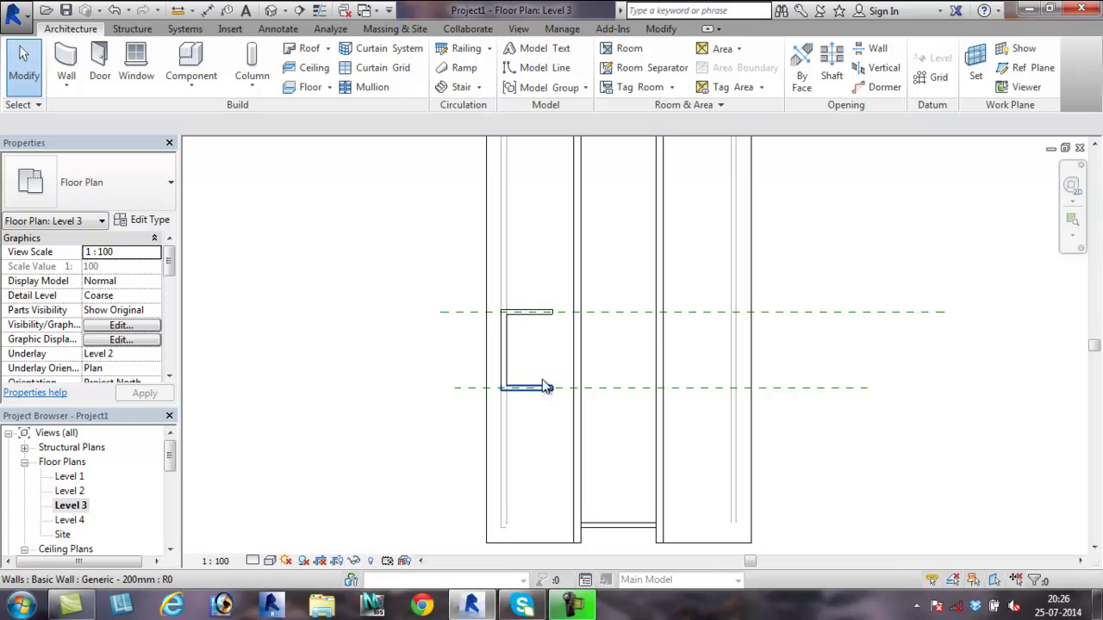
- Constrain the tops of all three connected U-shaped walls up to Level 4 and show the model in 3D
{"action": "key", "text": "Tab"}
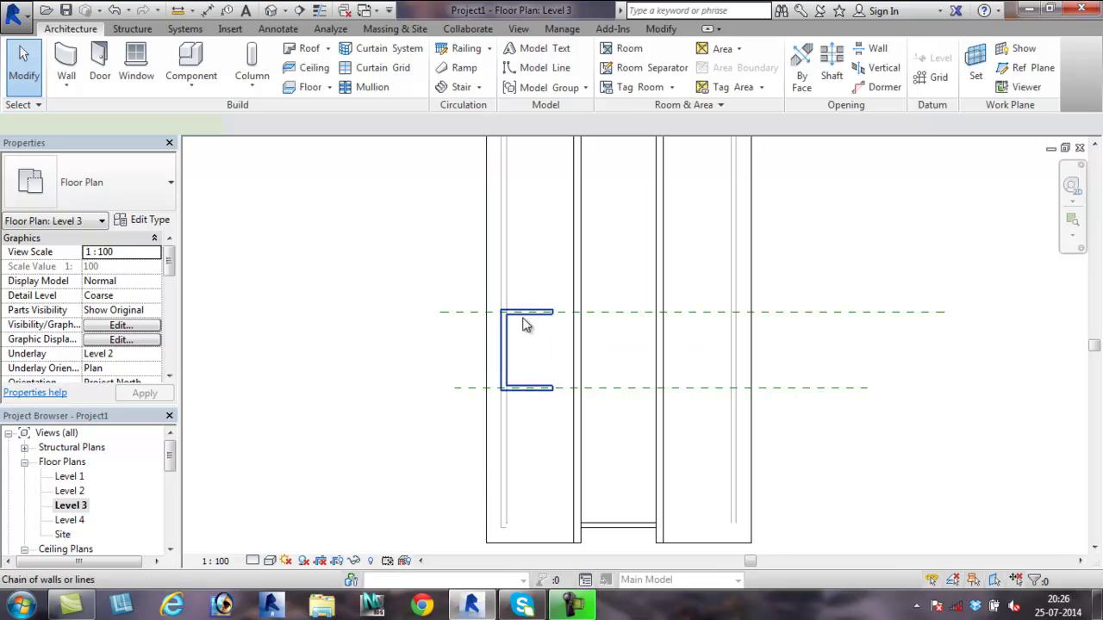
{"action": "left_click", "coordinate": [526, 324]}
{"action": "left_click", "coordinate": [155, 324]}
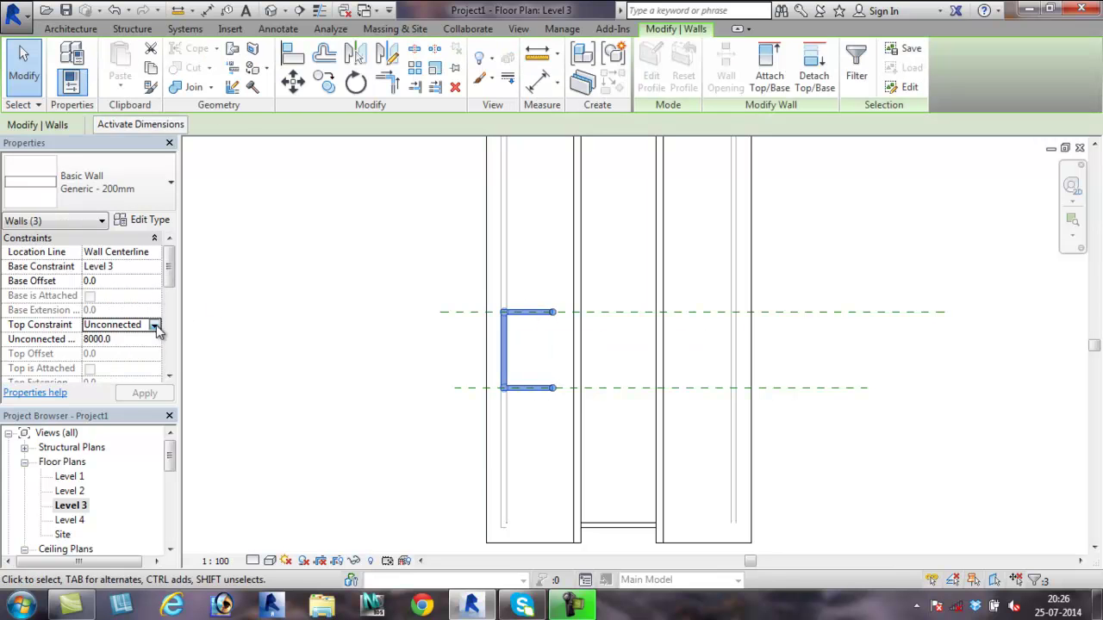
{"action": "left_click", "coordinate": [154, 325]}
{"action": "left_click", "coordinate": [154, 389]}
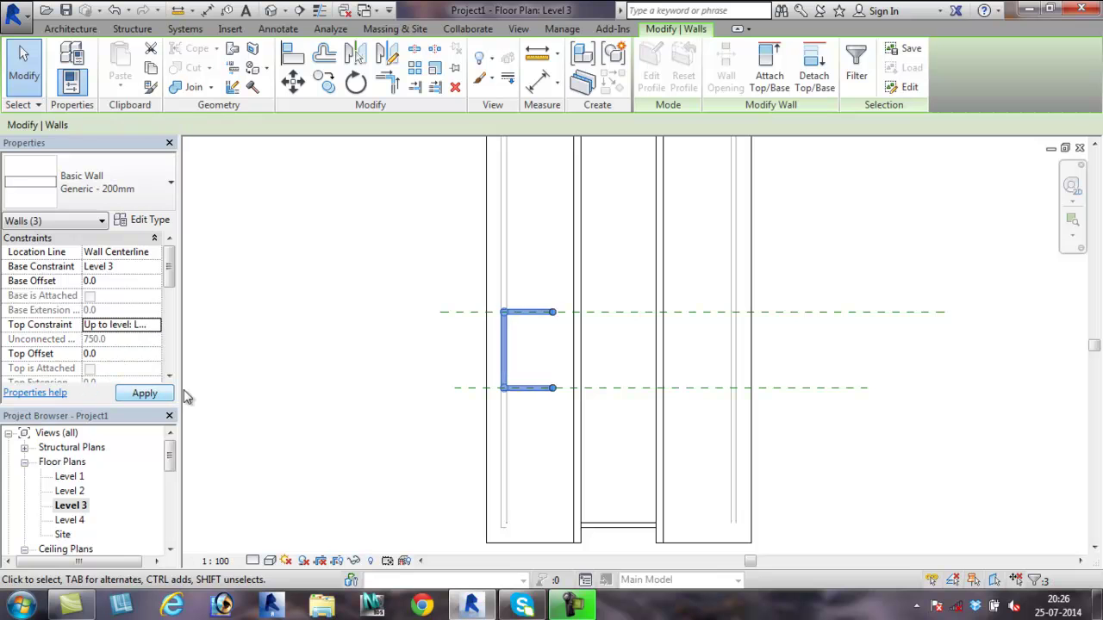
{"action": "left_click", "coordinate": [129, 393]}
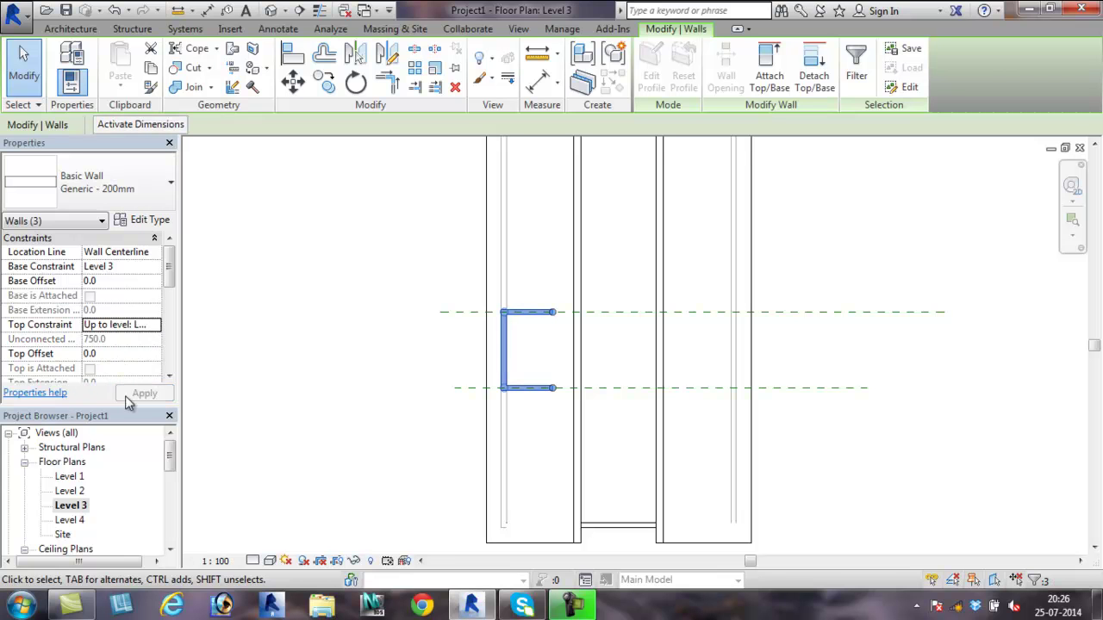
{"action": "left_click", "coordinate": [271, 13]}
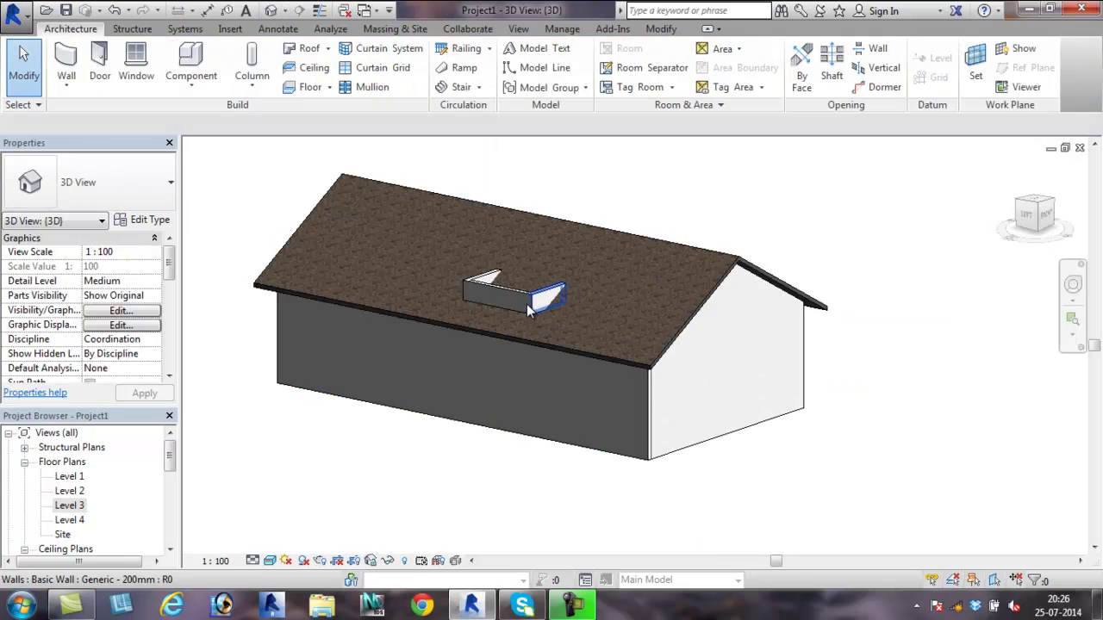
- Start a footprint roof on Level 4 with a 300 mm overhang, using the chain of three dormer walls as its sloped boundary
{"action": "double_click", "coordinate": [71, 520]}
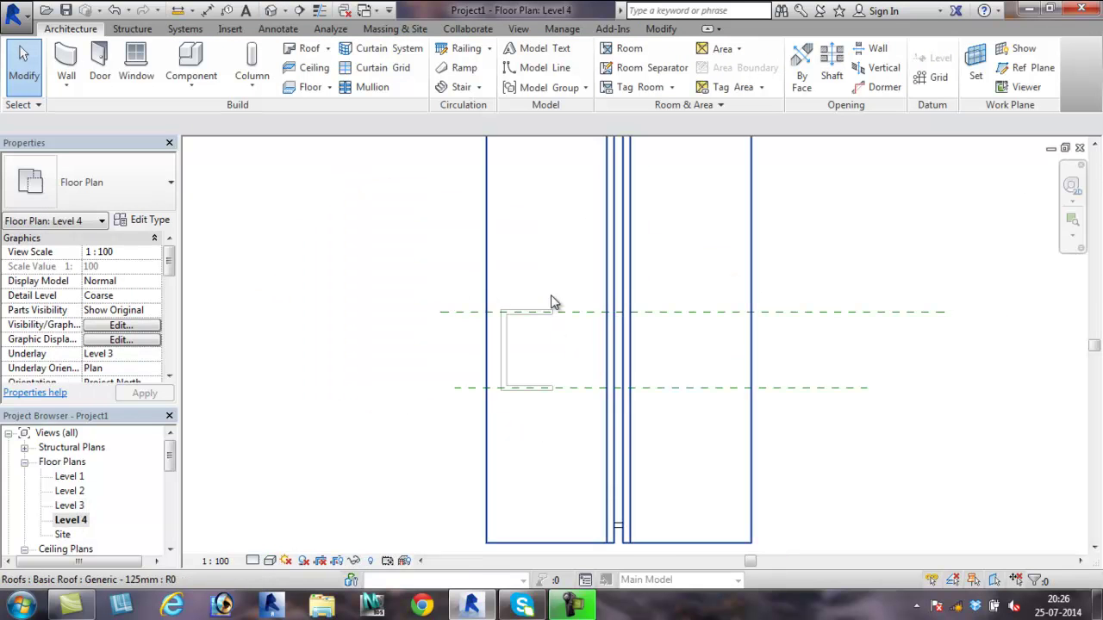
{"action": "scroll", "coordinate": [556, 339], "scroll_direction": "up", "scroll_amount": 2}
{"action": "scroll", "coordinate": [569, 439], "scroll_direction": "up", "scroll_amount": 2}
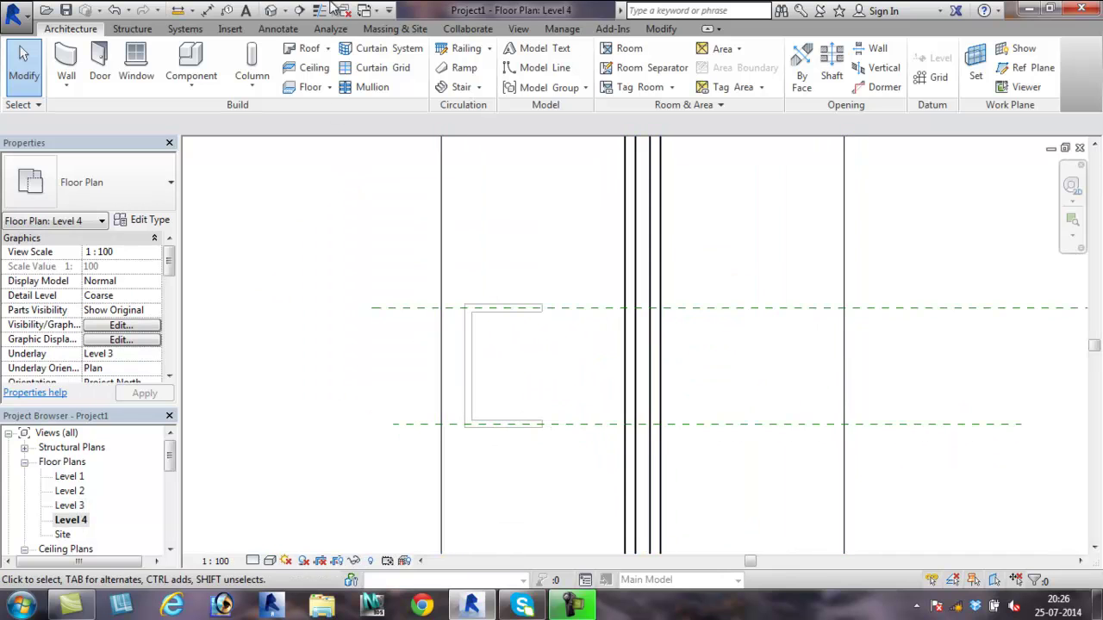
{"action": "left_click", "coordinate": [327, 50]}
{"action": "left_click", "coordinate": [344, 74]}
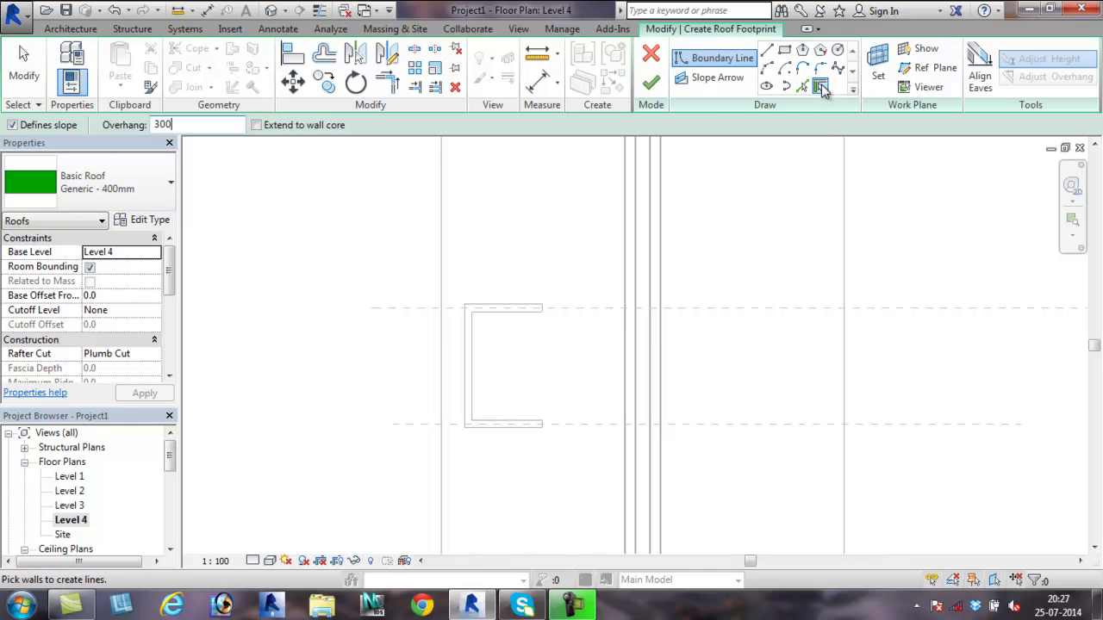
{"action": "key", "text": "Return"}
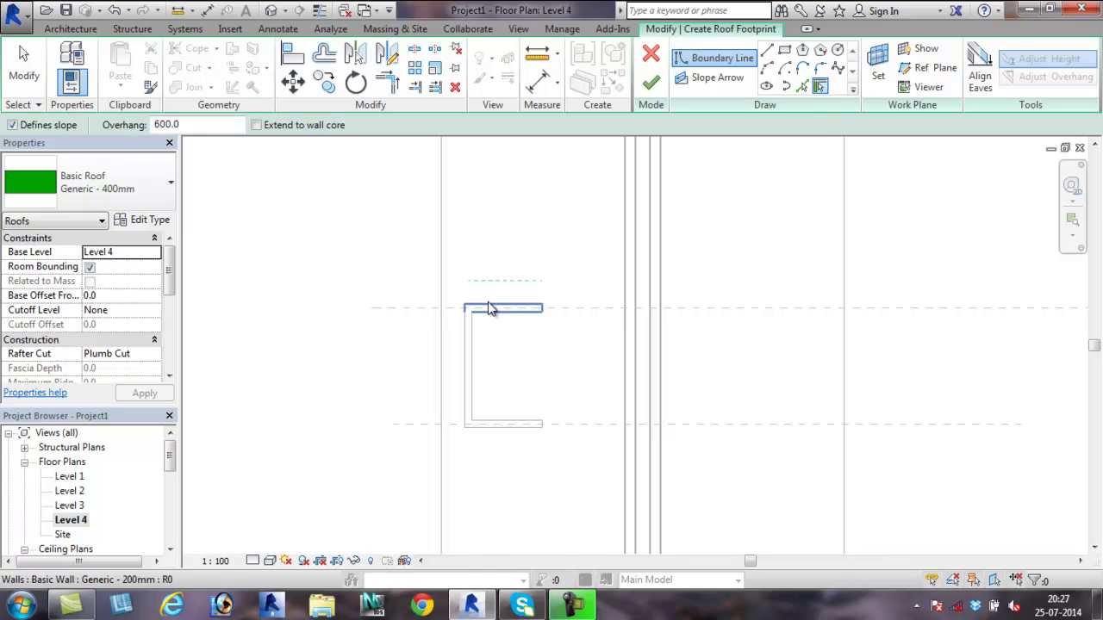
{"action": "key", "text": "Tab"}
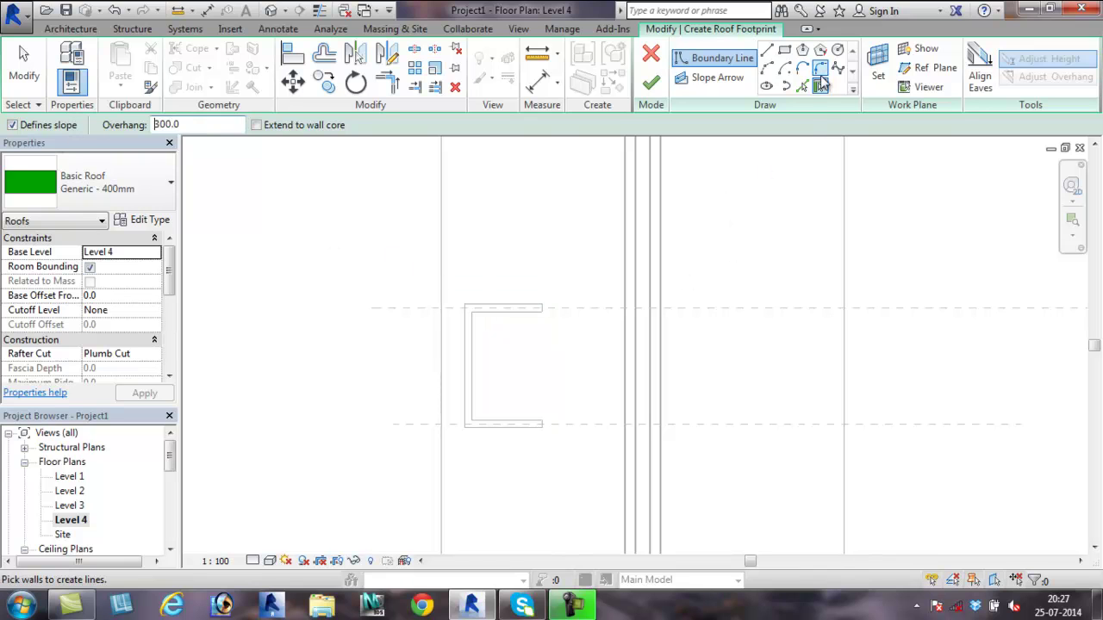
{"action": "key", "text": "Return"}
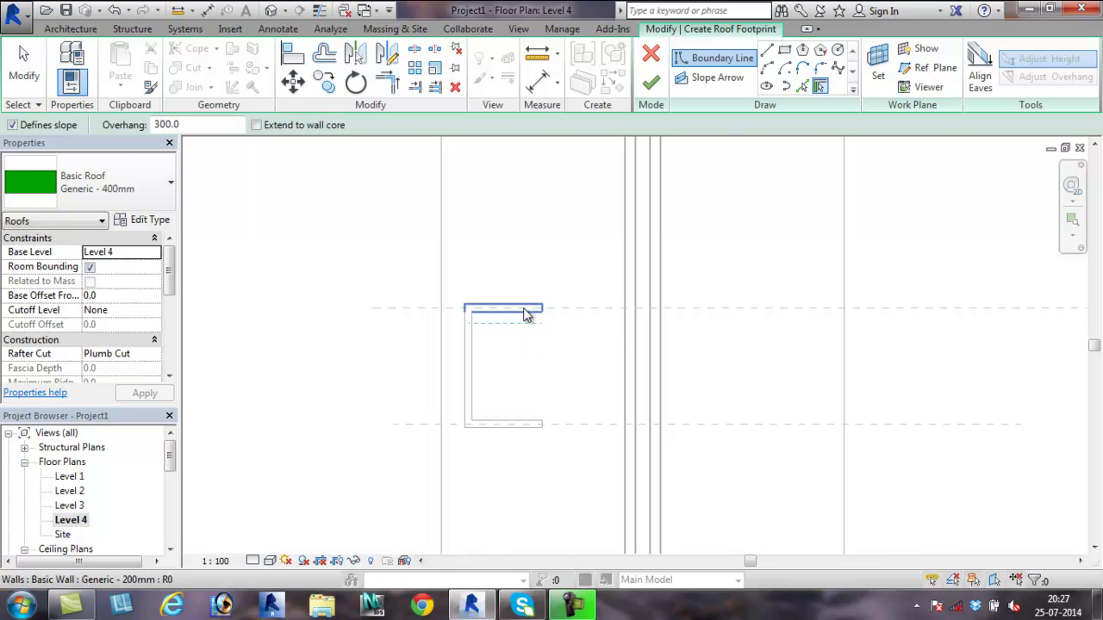
{"action": "key", "text": "Tab"}
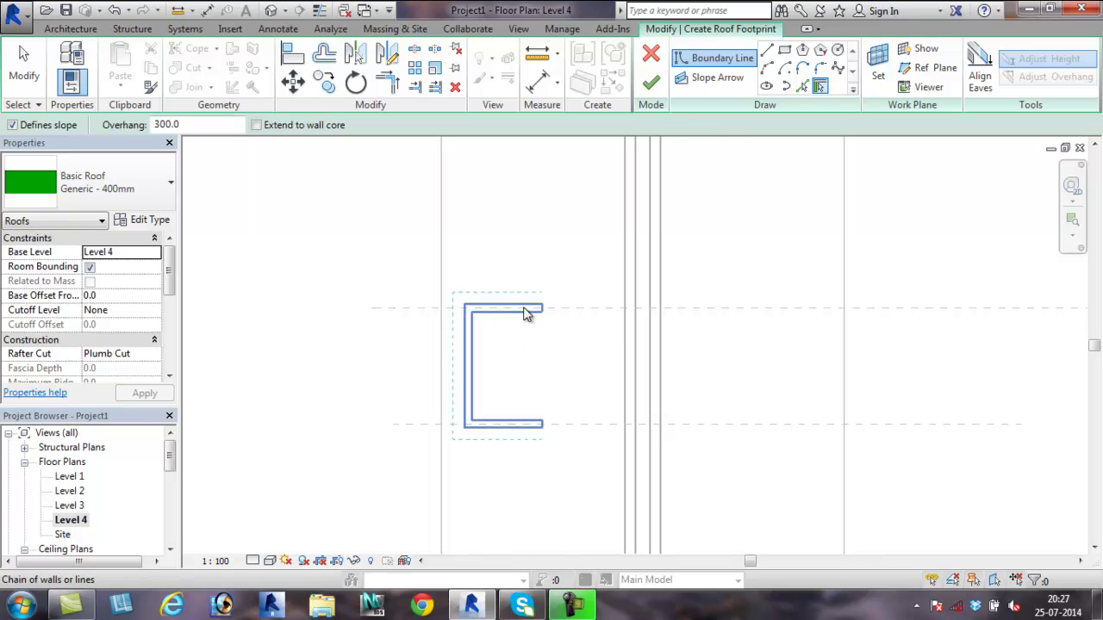
{"action": "left_click", "coordinate": [523, 314]}
- Close the dormer roof boundary with a straight line between the open ends of its two parallel edges
{"action": "left_click", "coordinate": [766, 53]}
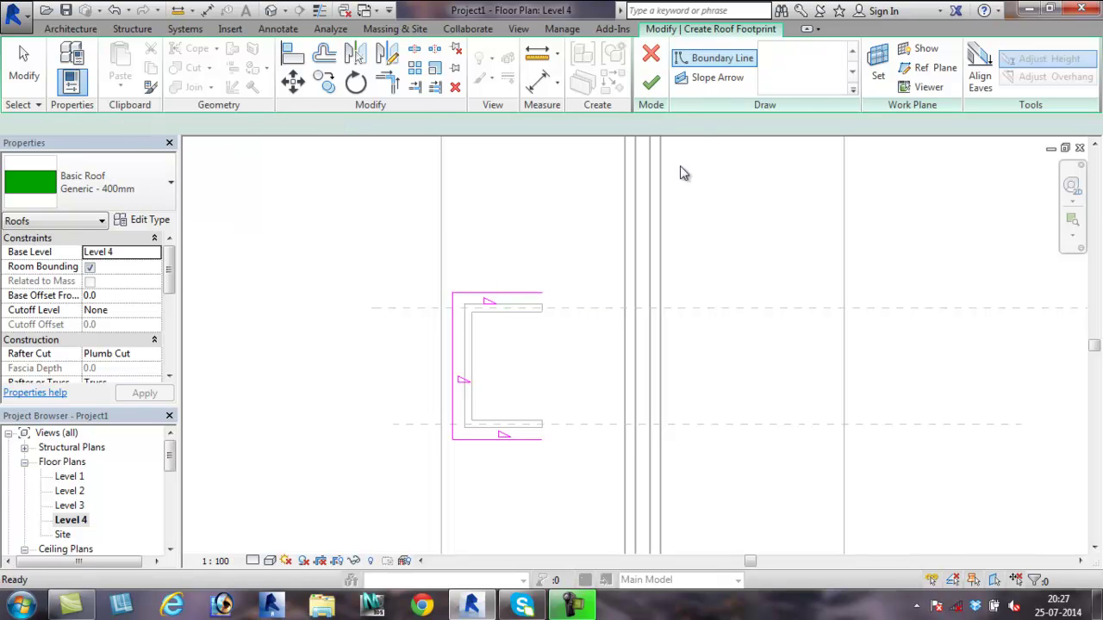
{"action": "left_click", "coordinate": [544, 295]}
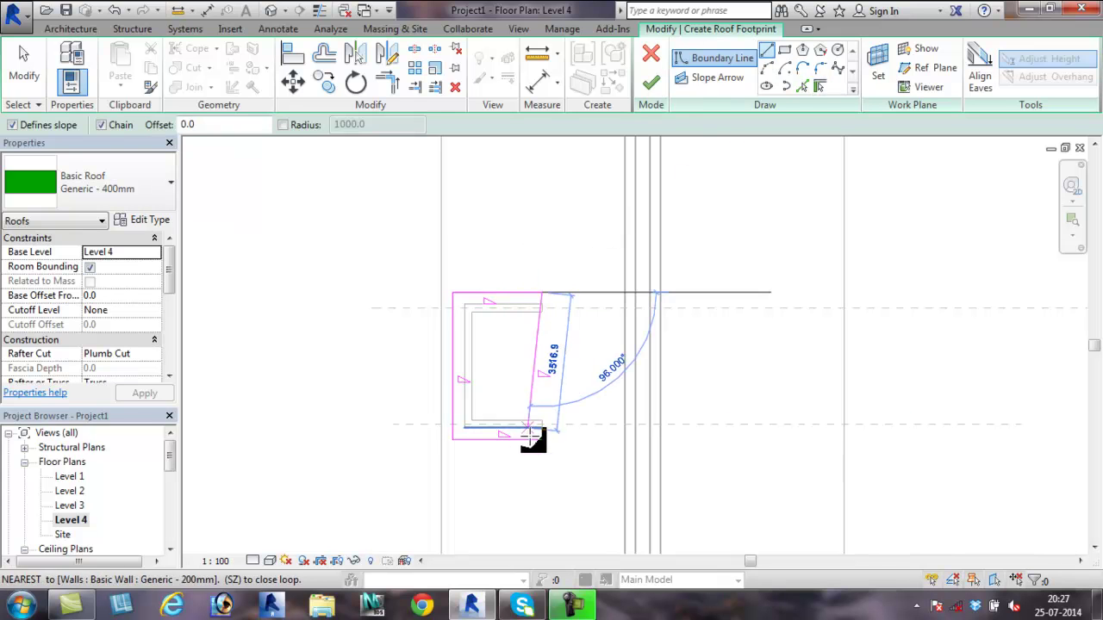
{"action": "left_click", "coordinate": [542, 440]}
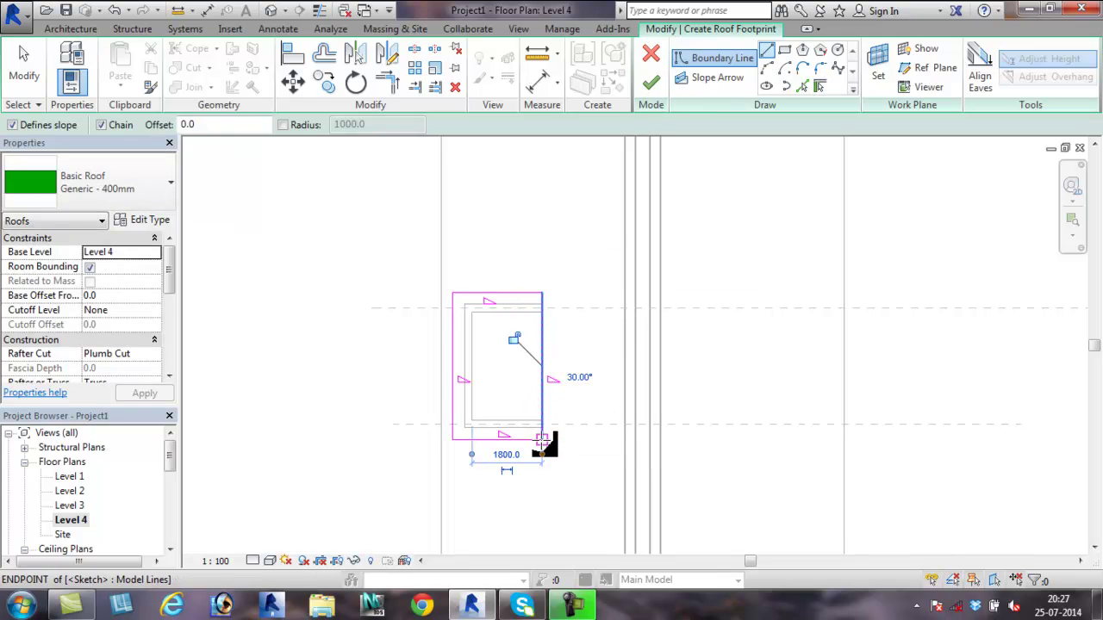
{"action": "key", "text": "Escape"}
{"action": "key", "text": "Escape"}
- Remove the slope definition from the front and back boundary lines parallel to the ridge of the main roof and finish the dormer roof
{"action": "left_click_drag", "start_coordinate": [557, 404], "coordinate": [529, 394]}
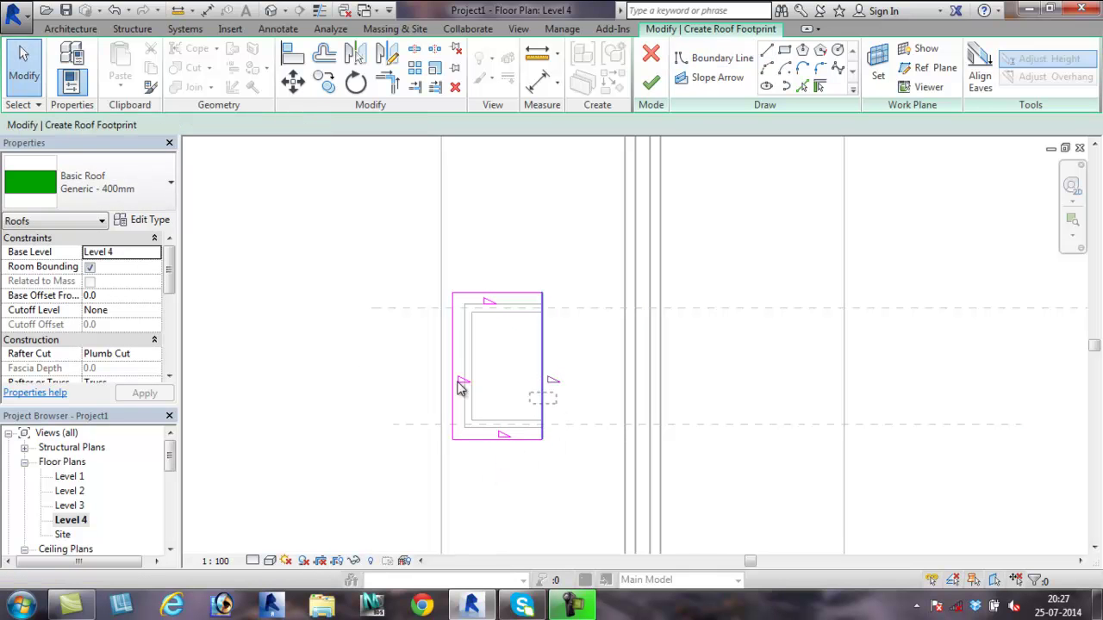
{"action": "left_click_drag", "start_coordinate": [360, 373], "coordinate": [356, 373]}
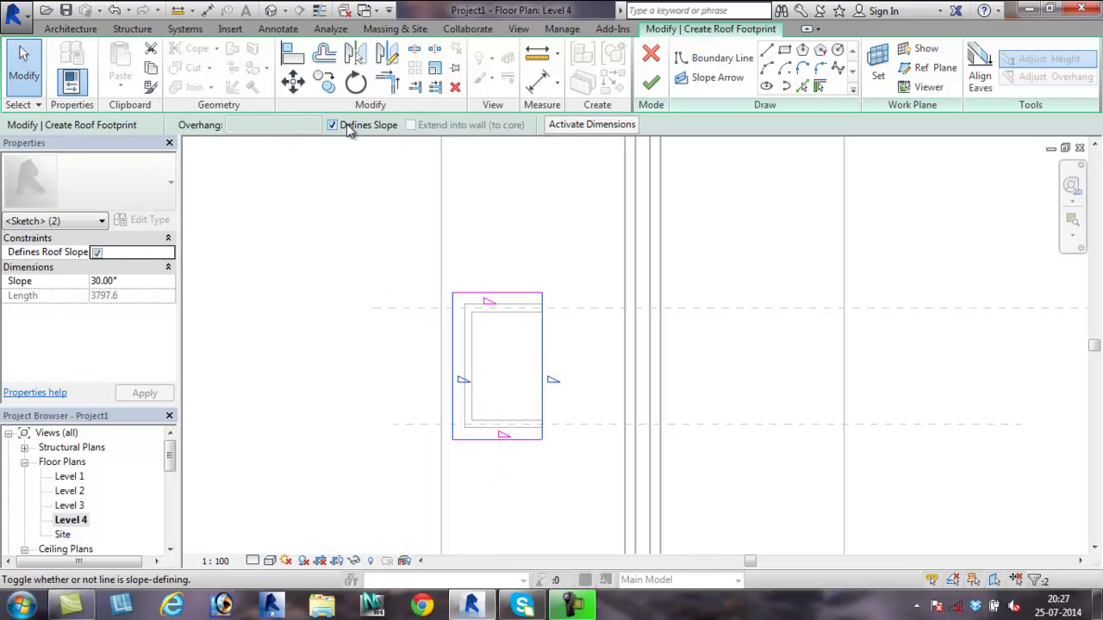
{"action": "left_click", "coordinate": [332, 126]}
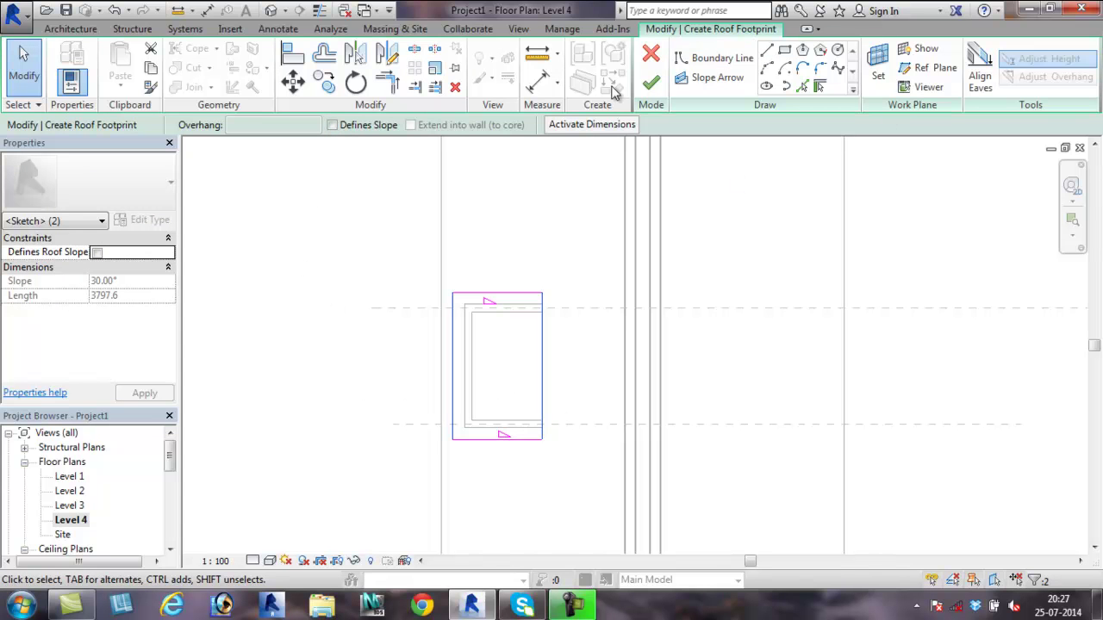
{"action": "left_click", "coordinate": [650, 81]}
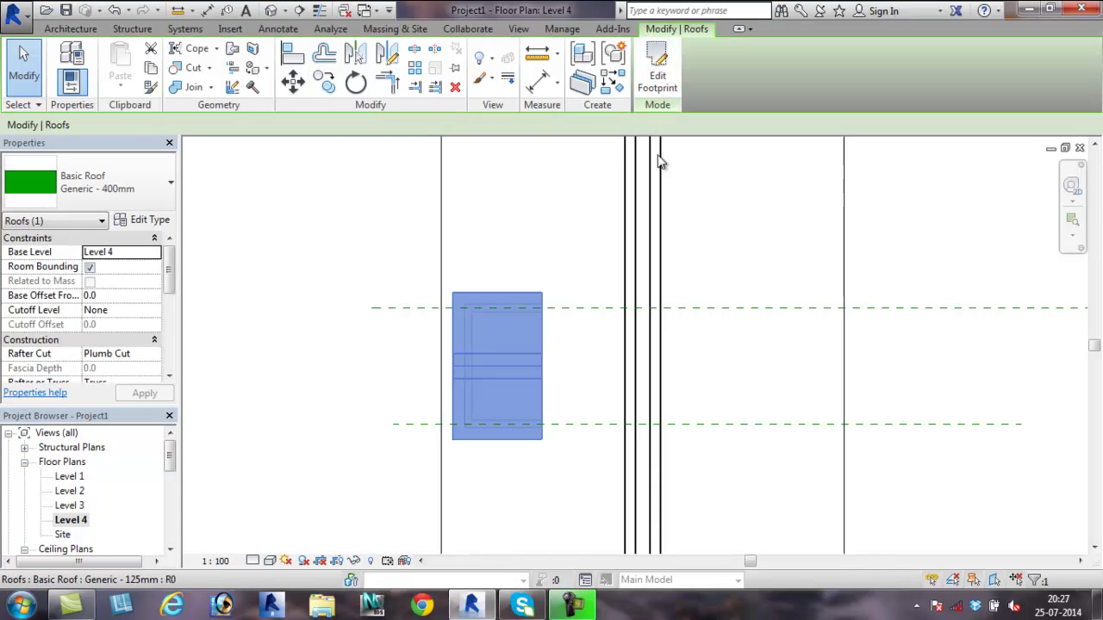
- Show the model in 3D and change the dormer roof's type to Generic - 125mm
{"action": "left_click", "coordinate": [272, 12]}
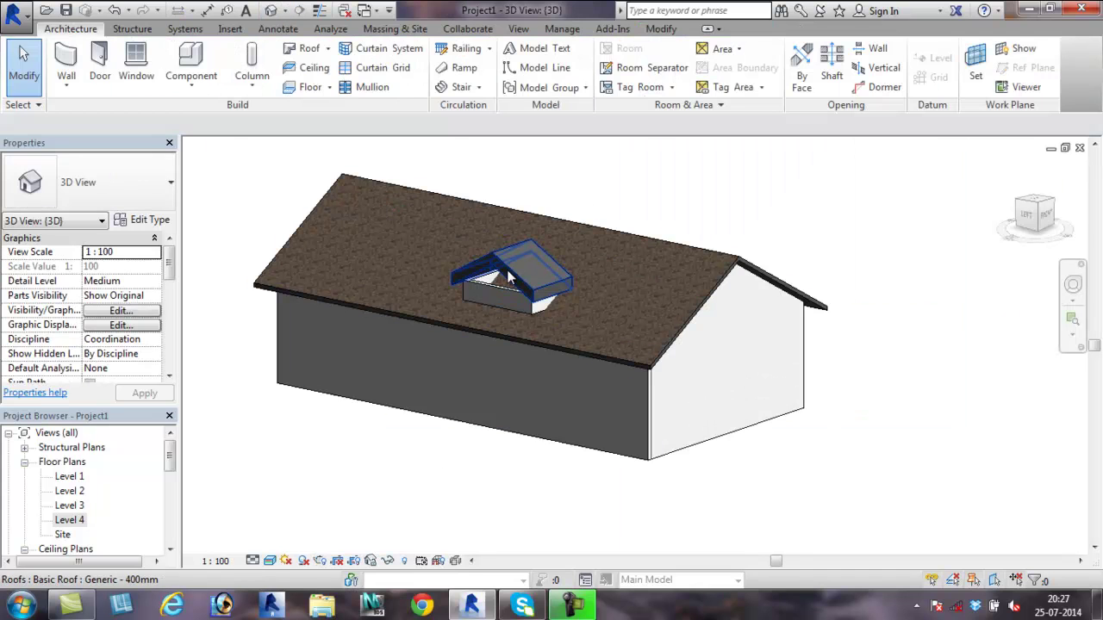
{"action": "left_click", "coordinate": [508, 276]}
{"action": "left_click", "coordinate": [119, 184]}
{"action": "left_click", "coordinate": [120, 285]}
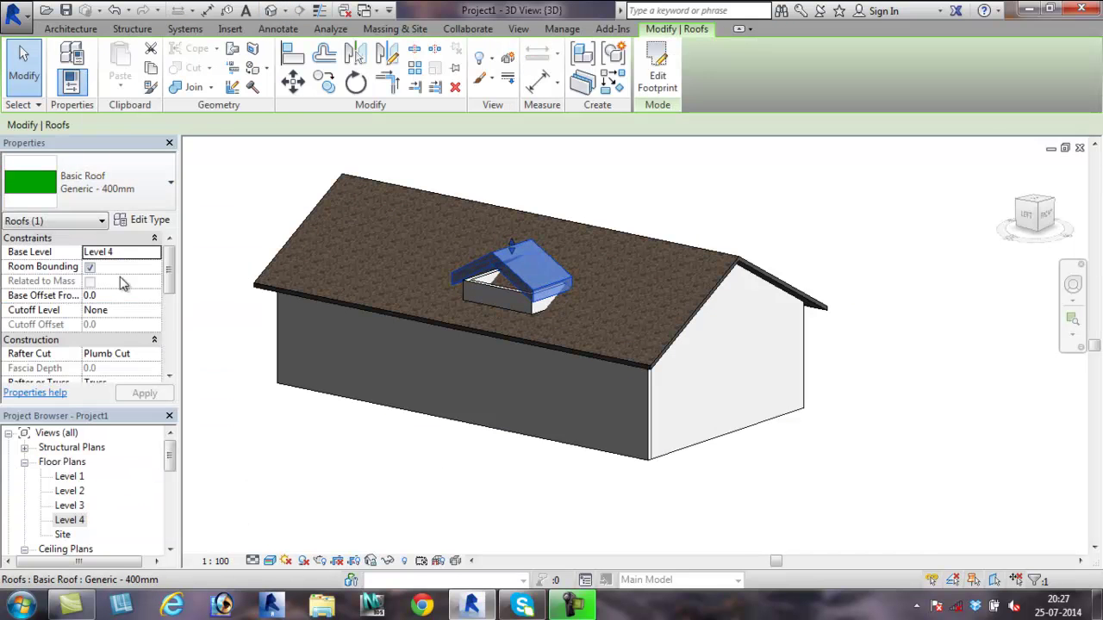
{"action": "left_click", "coordinate": [696, 206]}
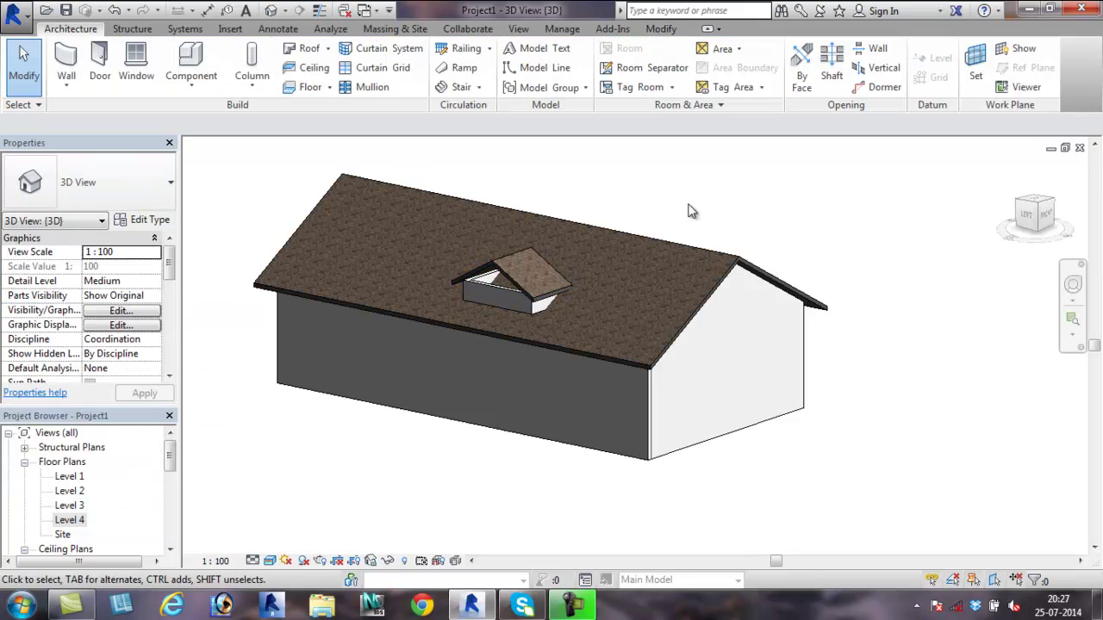
- Join the back edge of the dormer roof to the slope of the main roof
{"action": "middle_click_drag", "start_coordinate": [603, 382], "coordinate": [484, 242], "text": "shift"}
{"action": "scroll", "coordinate": [484, 242], "scroll_direction": "up", "scroll_amount": 2}
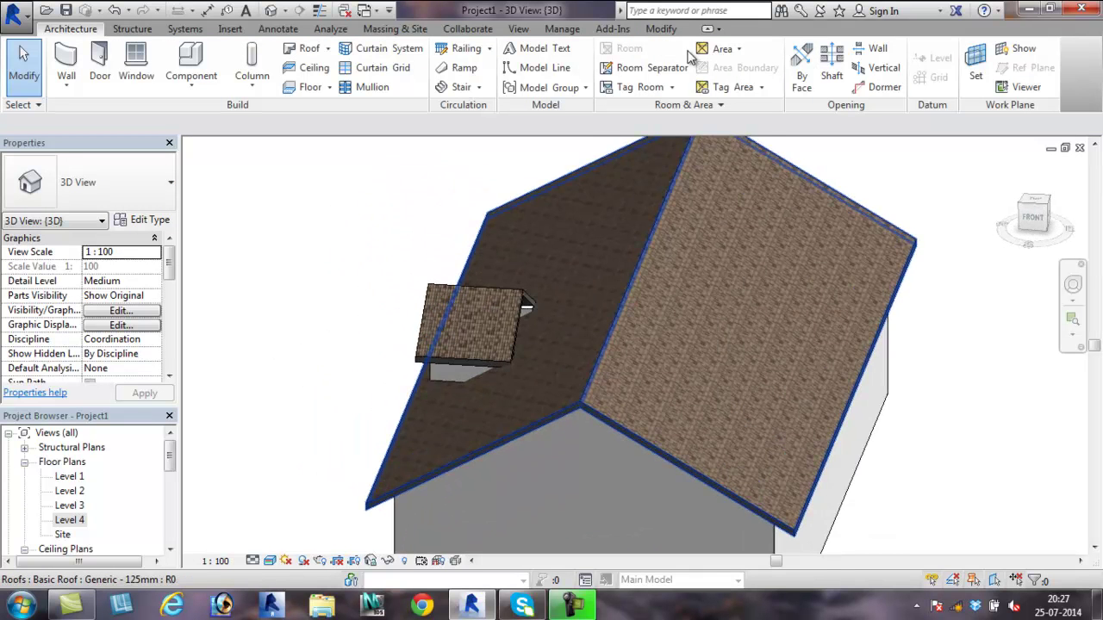
{"action": "left_click", "coordinate": [661, 28]}
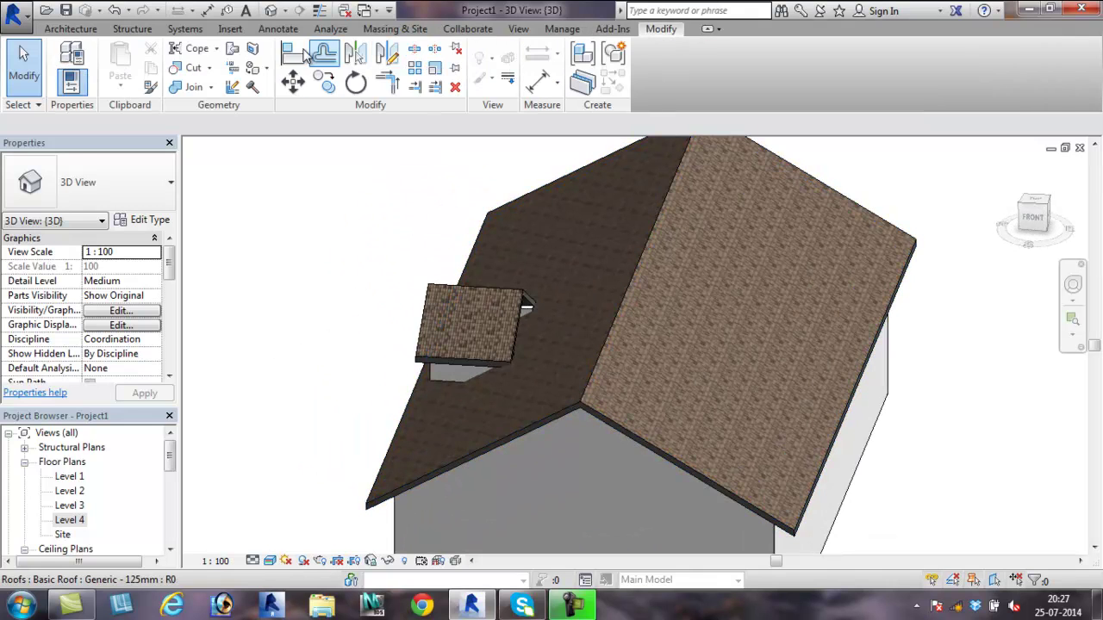
{"action": "left_click", "coordinate": [231, 49]}
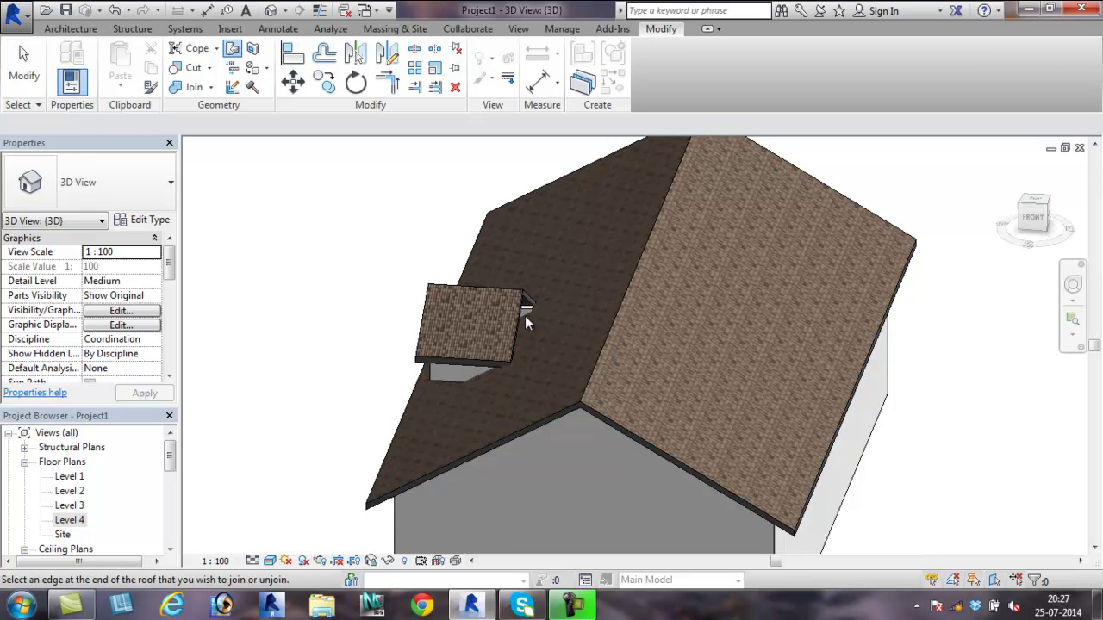
{"action": "left_click", "coordinate": [519, 324]}
{"action": "left_click", "coordinate": [549, 337]}
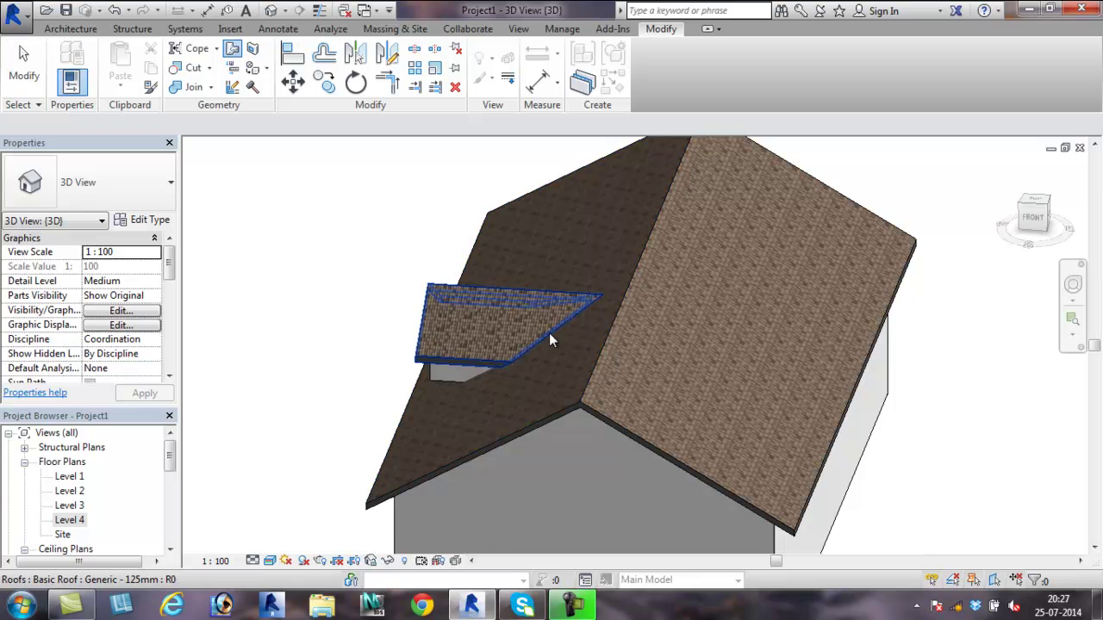
{"action": "key", "text": "Escape"}
{"action": "key", "text": "Escape"}
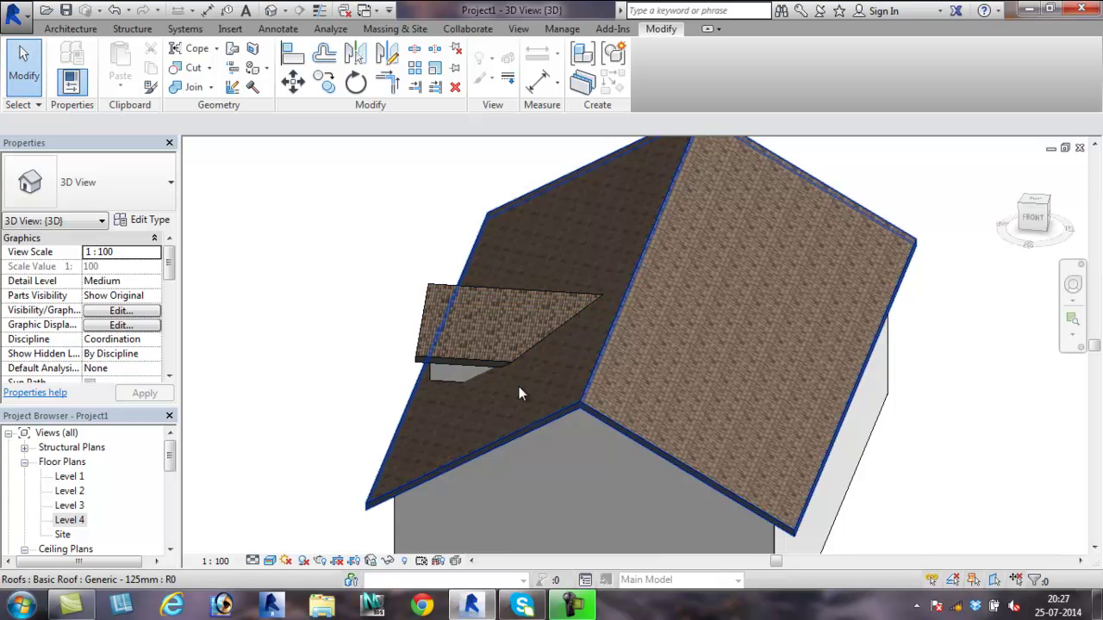
- Attach the bases of the three connected dormer walls to the main roof
{"action": "middle_click_drag", "start_coordinate": [522, 388], "coordinate": [686, 317], "text": "shift"}
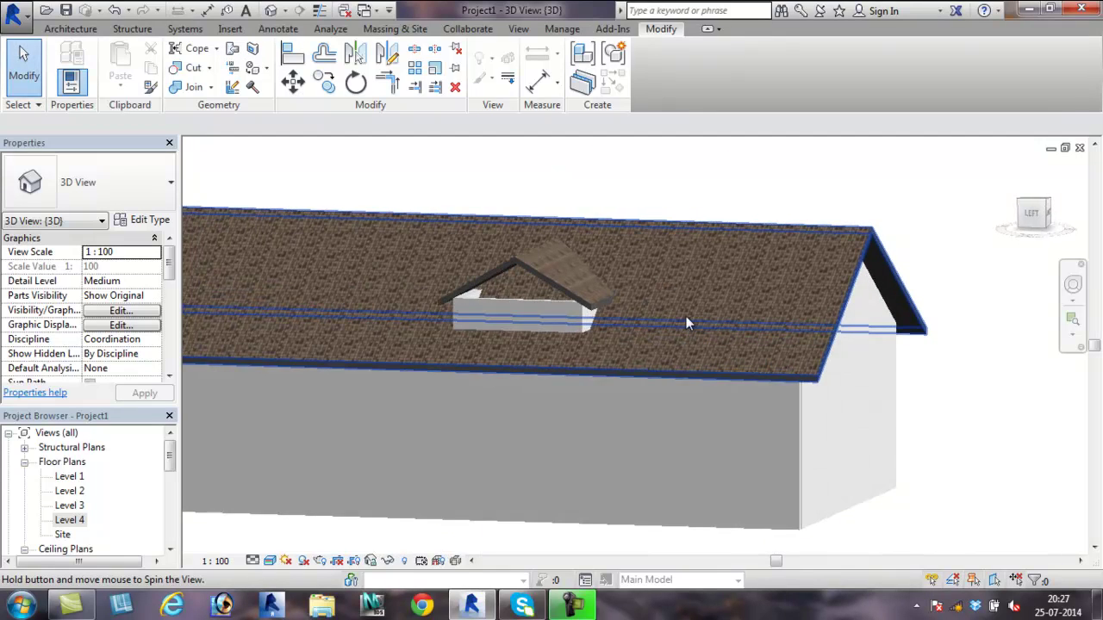
{"action": "key", "text": "Tab"}
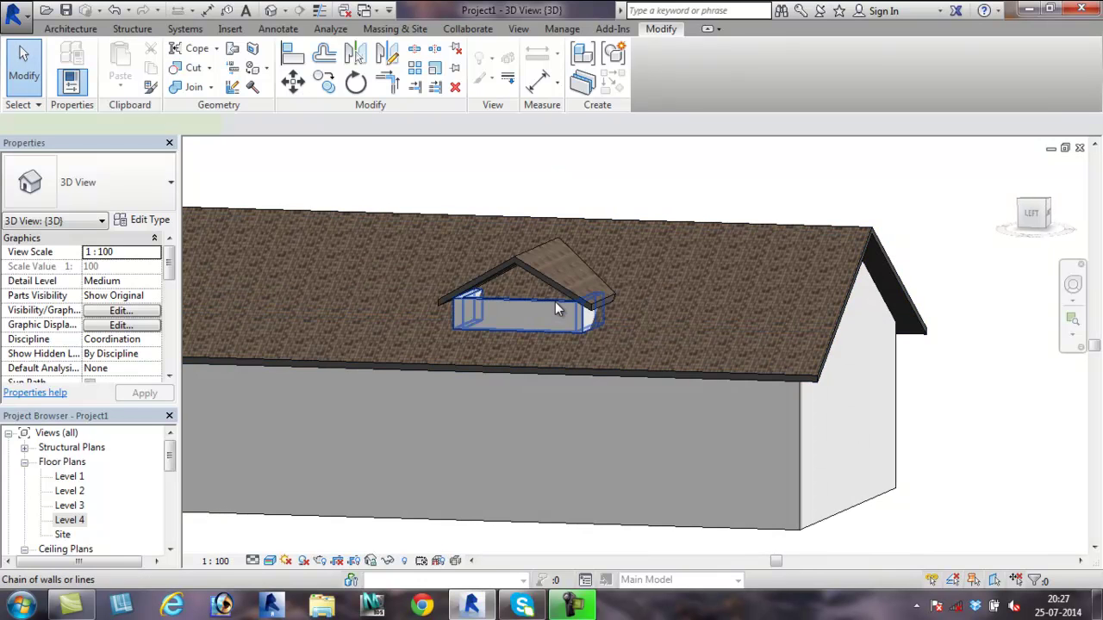
{"action": "left_click", "coordinate": [556, 304]}
{"action": "left_click", "coordinate": [770, 73]}
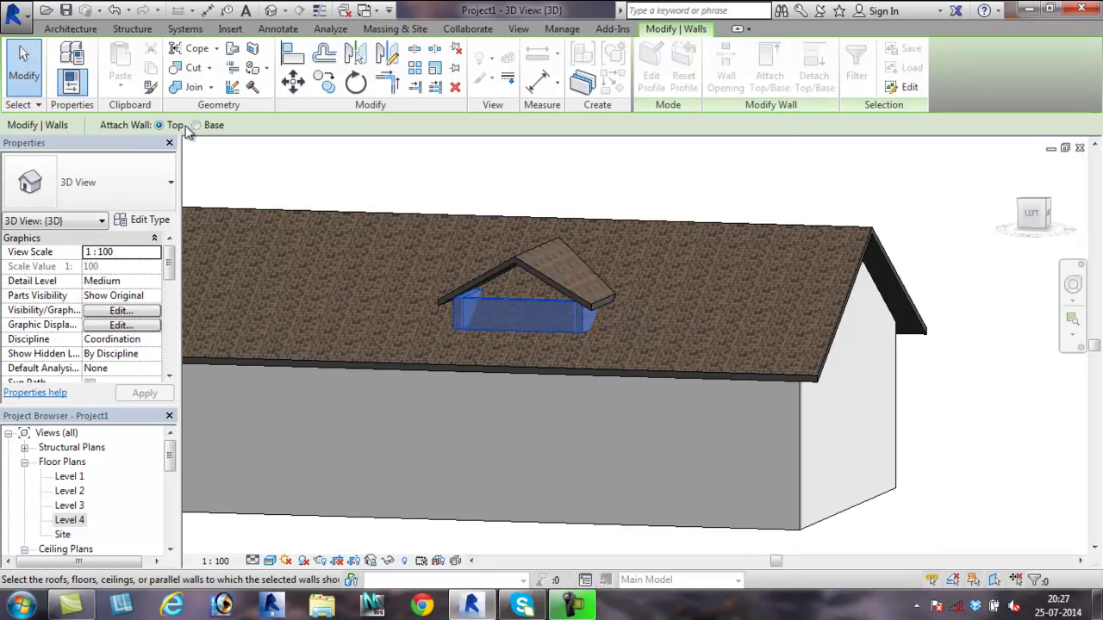
{"action": "left_click", "coordinate": [281, 331]}
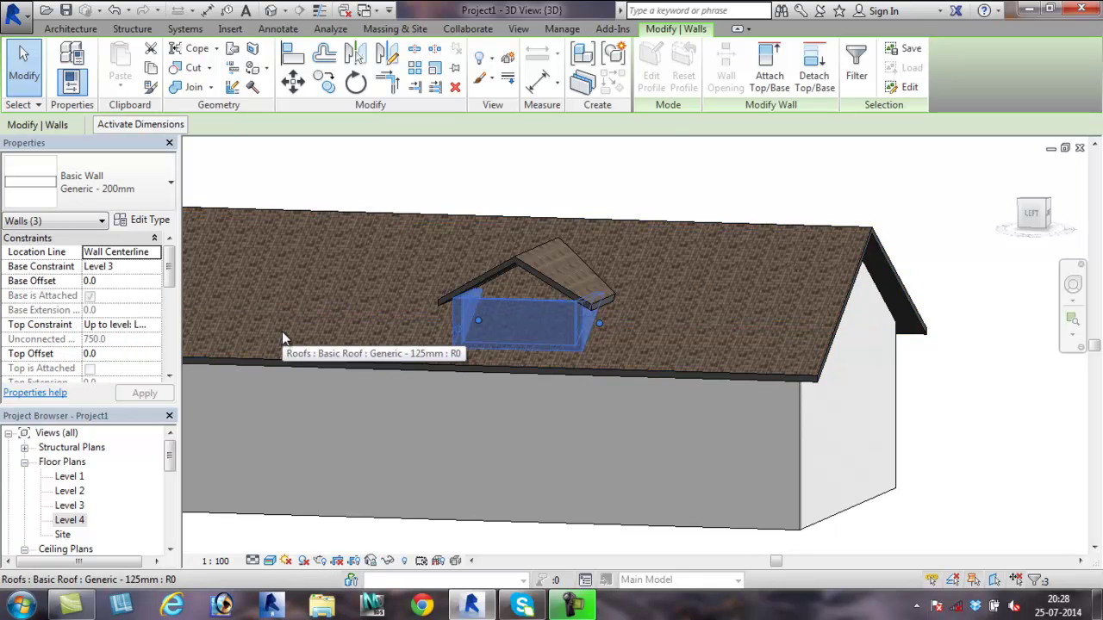
- Attach the tops of the three dormer walls to the dormer roof
{"action": "left_click", "coordinate": [769, 73]}
{"action": "left_click", "coordinate": [563, 270]}
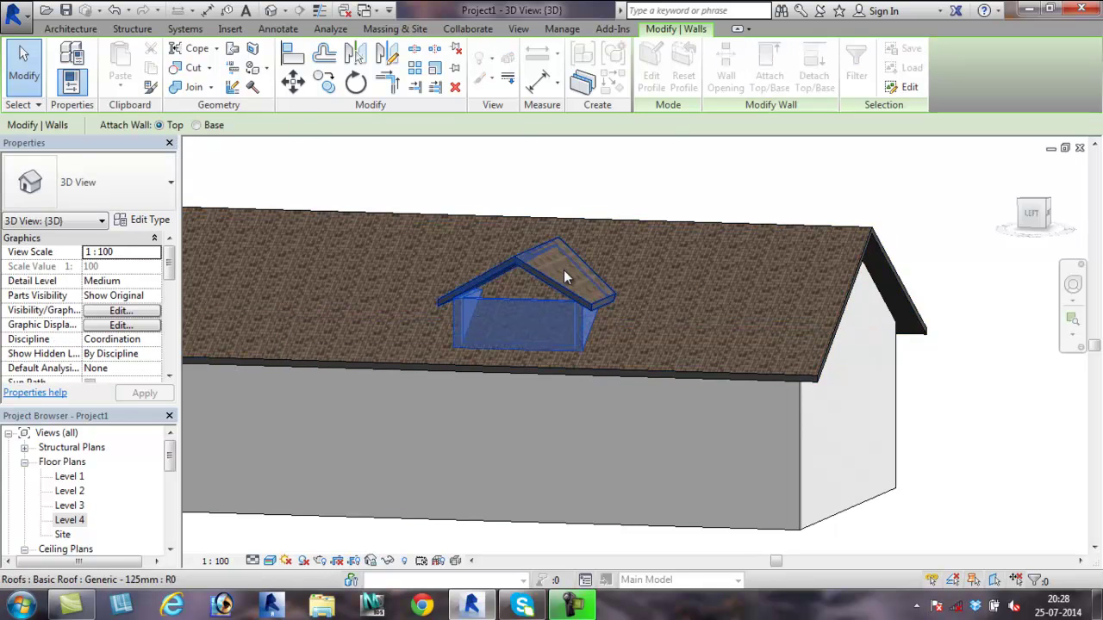
{"action": "key", "text": "Escape"}
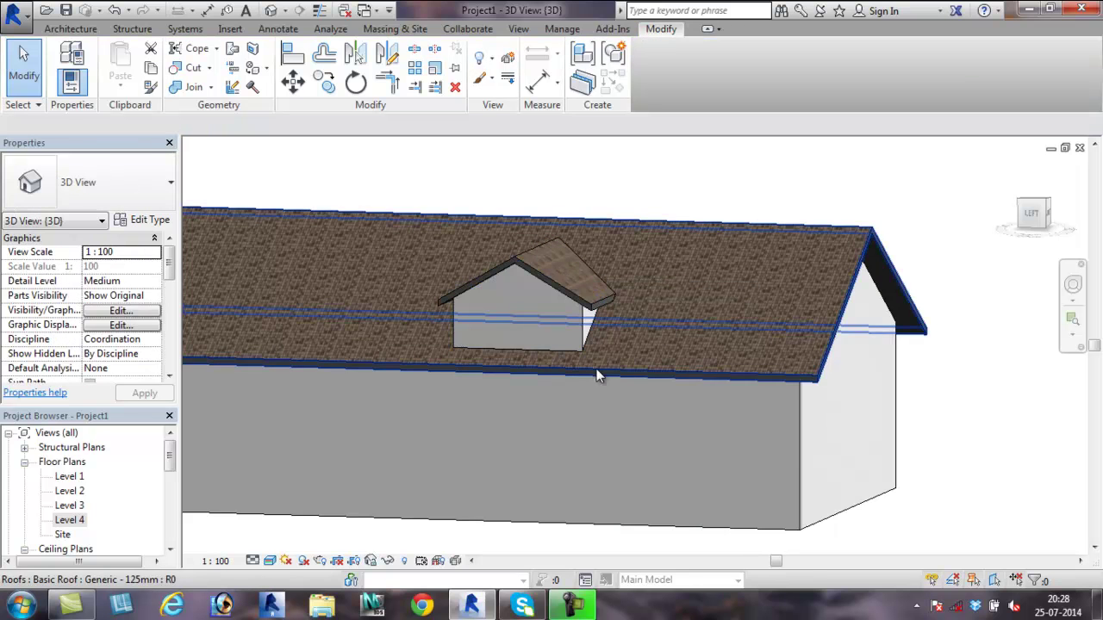
- Place an M_Fixed 0610 x 0610mm window in the middle of the dormer's front wall
{"action": "middle_click_drag", "start_coordinate": [537, 386], "coordinate": [494, 440], "text": "shift"}
{"action": "scroll", "coordinate": [541, 350], "scroll_direction": "up", "scroll_amount": 2}
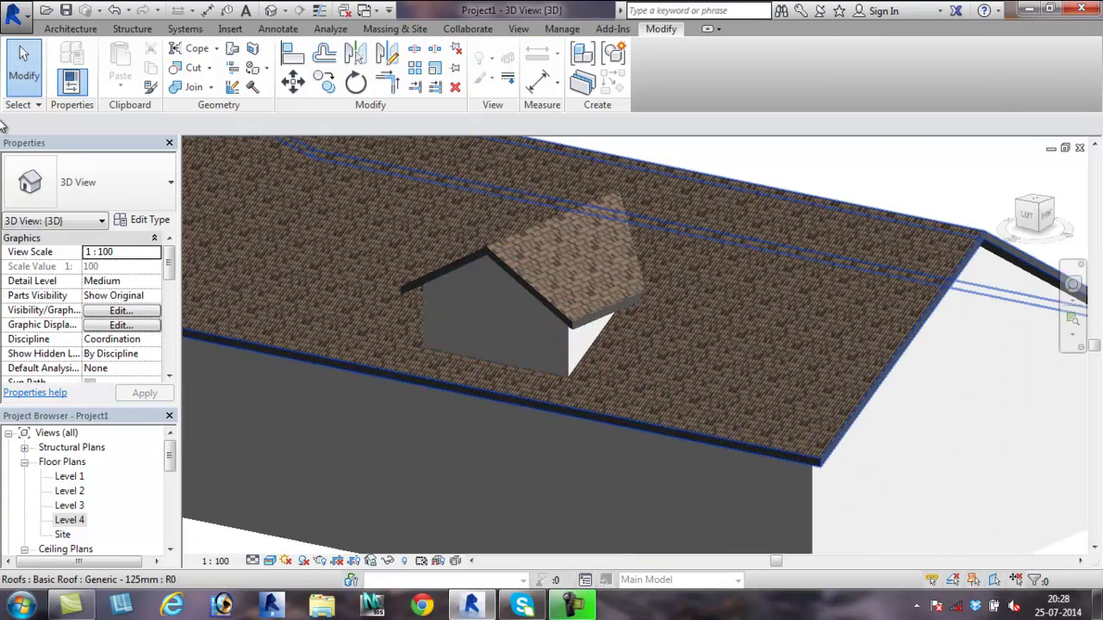
{"action": "left_click", "coordinate": [73, 32]}
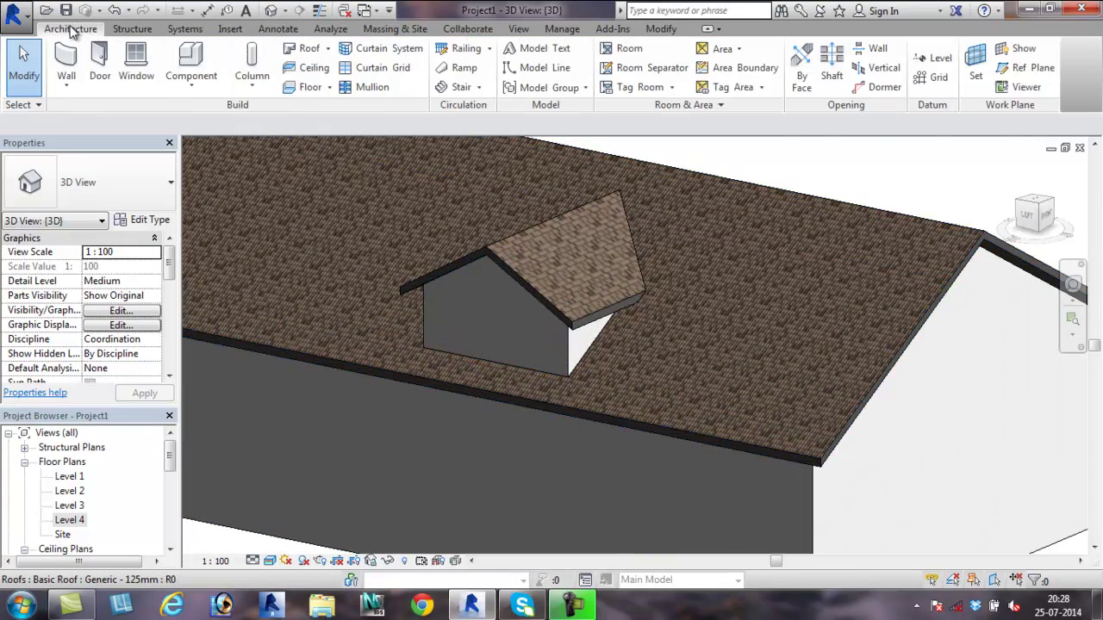
{"action": "left_click", "coordinate": [136, 59]}
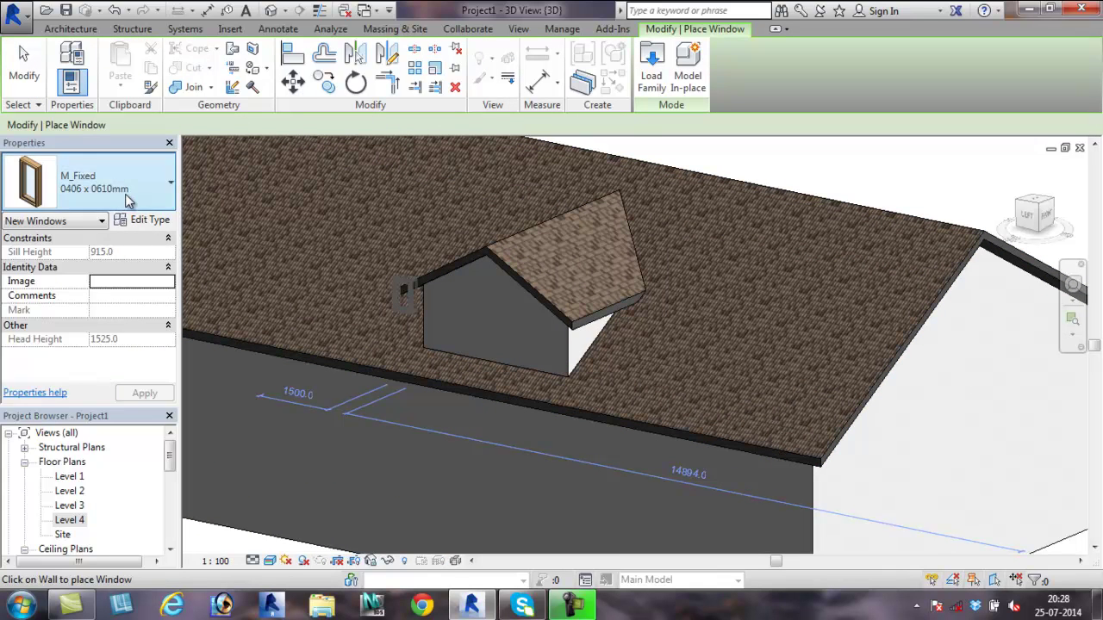
{"action": "left_click", "coordinate": [126, 200]}
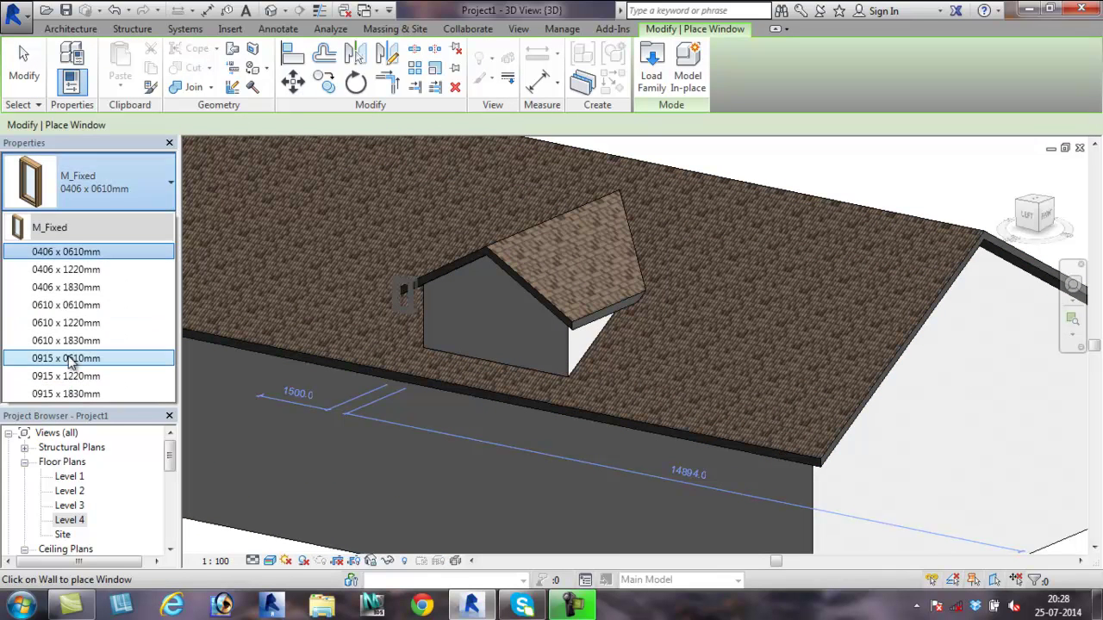
{"action": "left_click", "coordinate": [77, 306]}
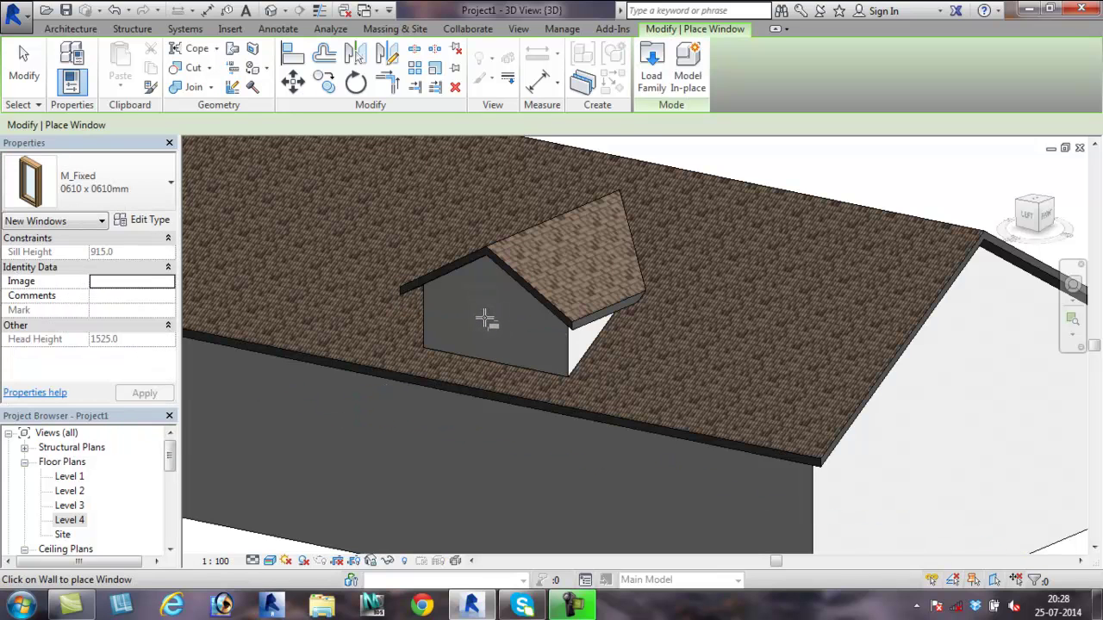
{"action": "left_click", "coordinate": [485, 319]}
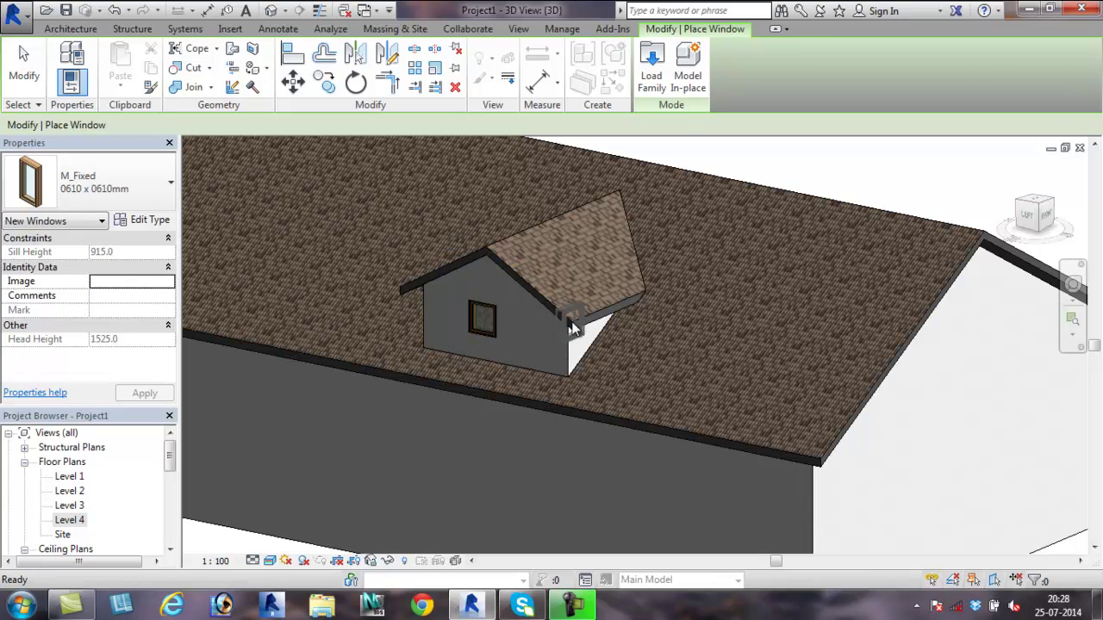
{"action": "key", "text": "Escape"}
{"action": "key", "text": "Escape"}
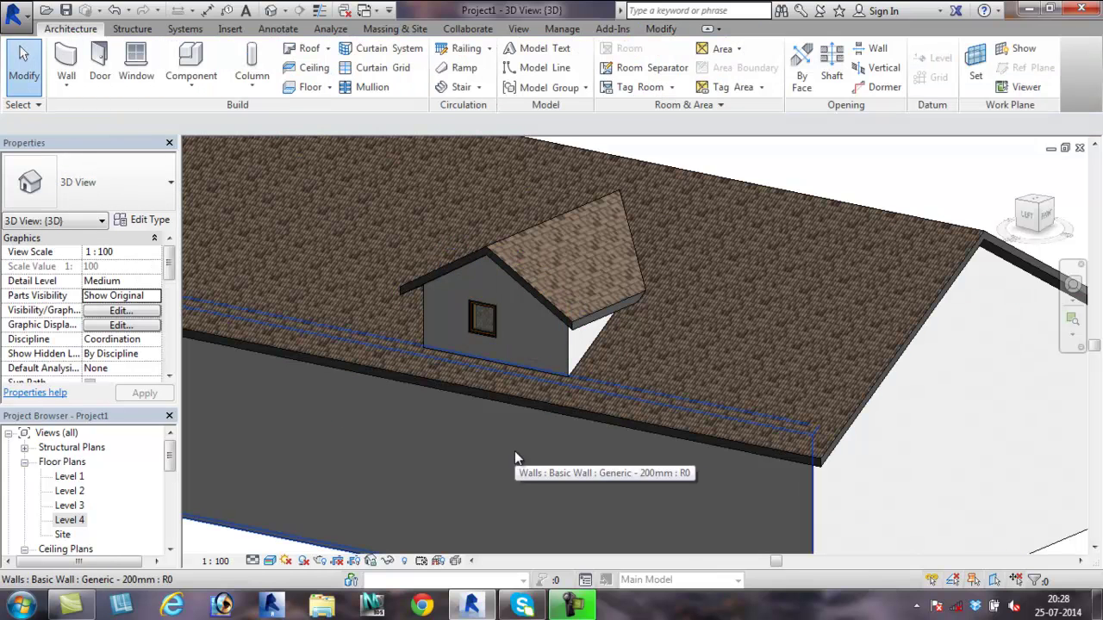
- In wireframe display, start a dormer opening in the main roof, bounded by the inner faces of the dormer walls and the dormer roof
{"action": "key", "text": "w"}
{"action": "key", "text": "f"}
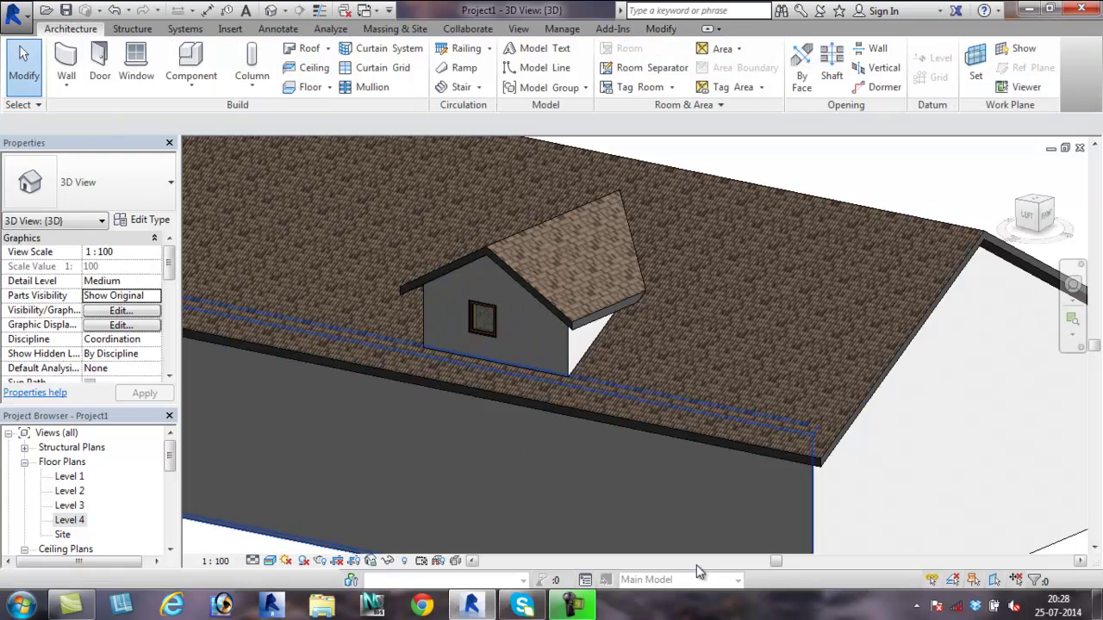
{"action": "left_click", "coordinate": [884, 89]}
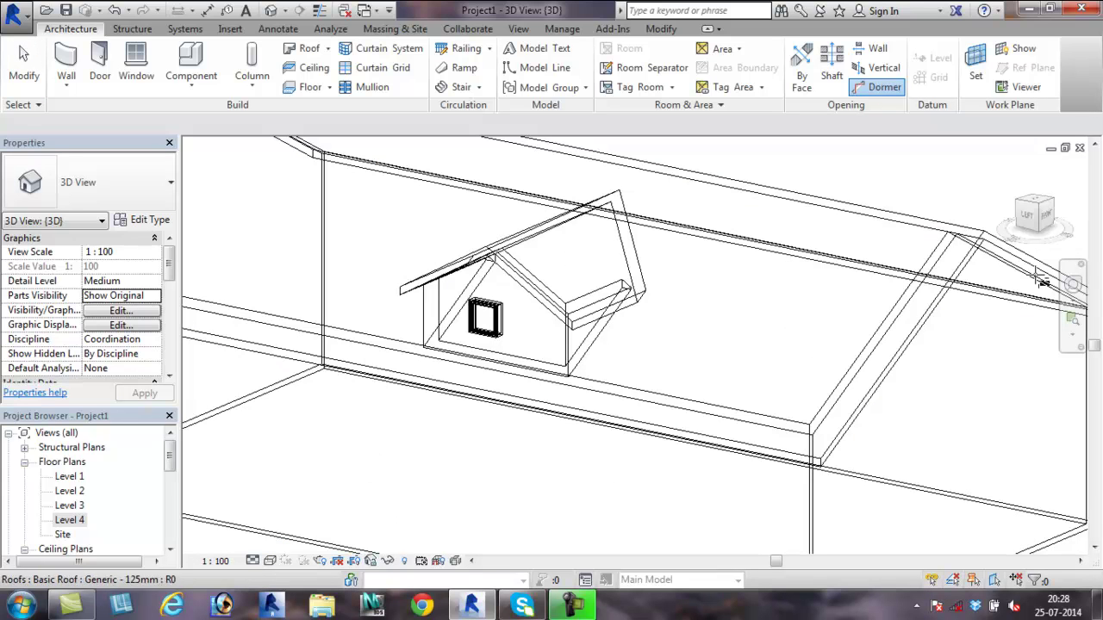
{"action": "left_click", "coordinate": [963, 285]}
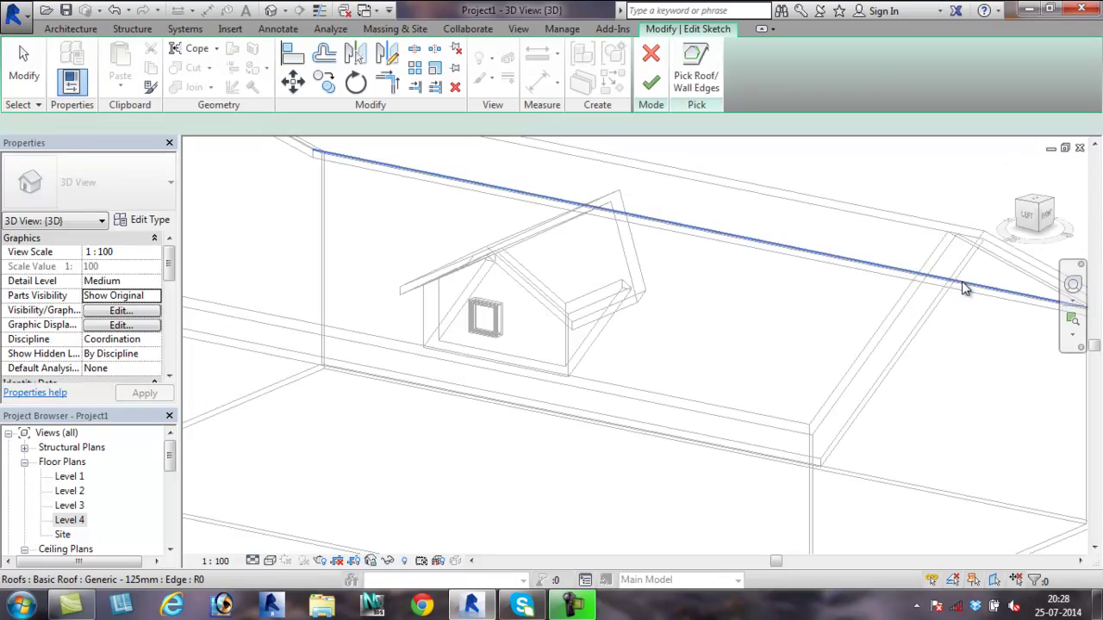
{"action": "left_click", "coordinate": [589, 348]}
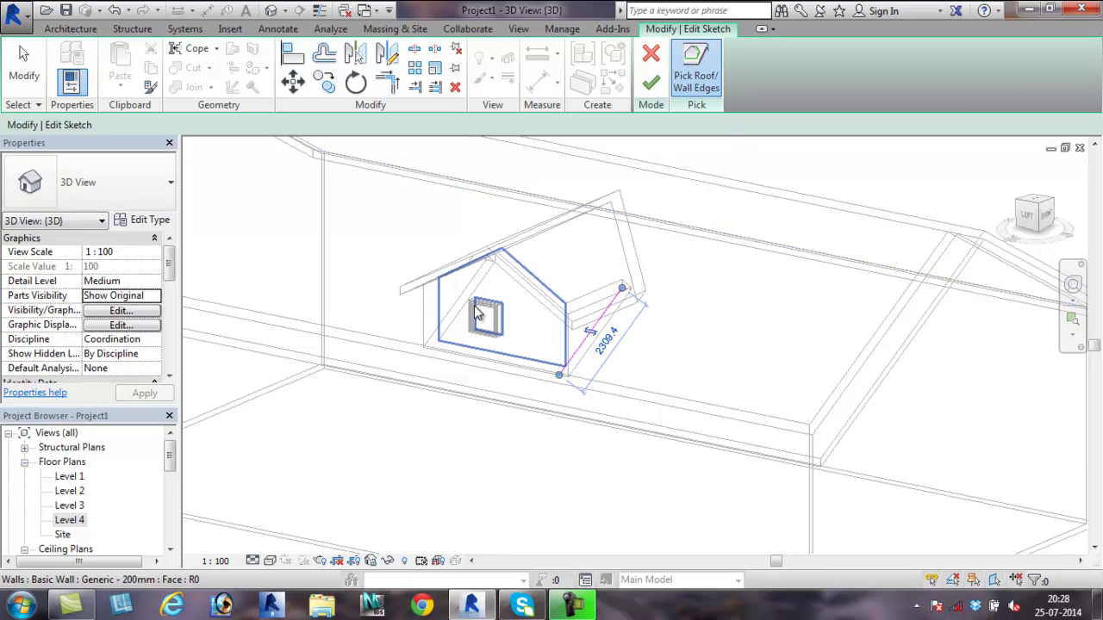
{"action": "left_click", "coordinate": [456, 353]}
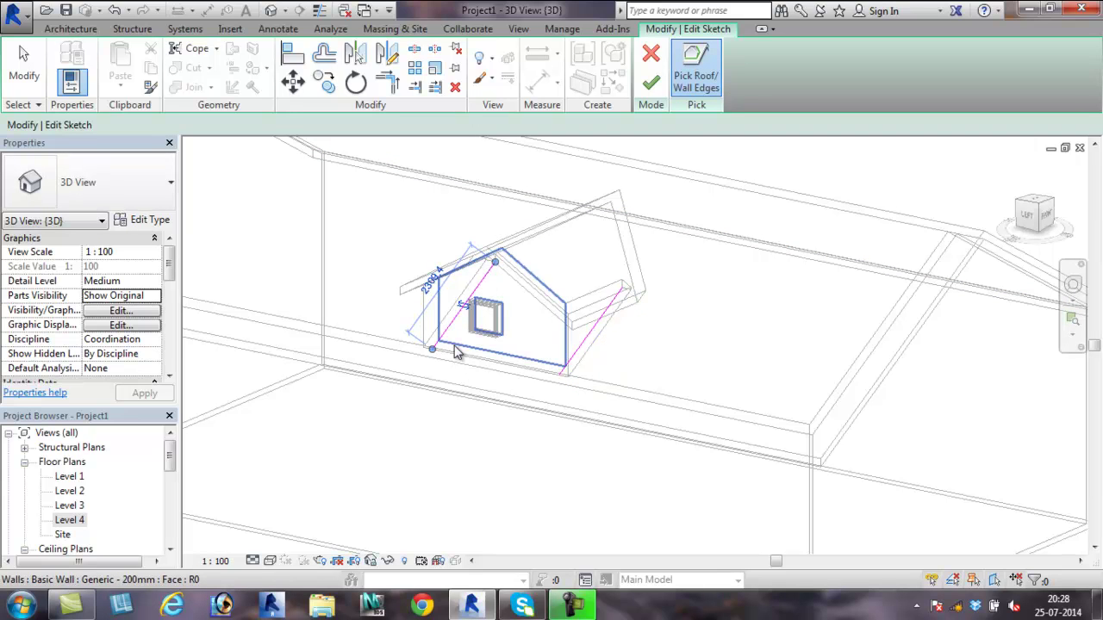
{"action": "left_click", "coordinate": [629, 269]}
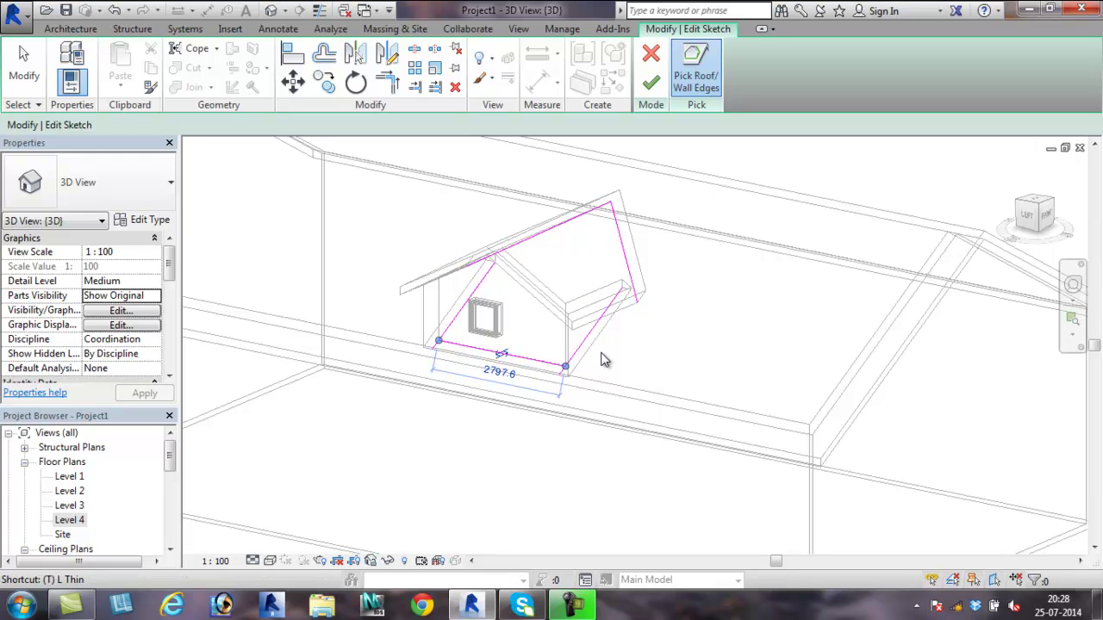
- Trim the picked boundary lines at their corners into one closed loop and finish the dormer opening sketch
{"action": "key", "text": "t"}
{"action": "key", "text": "r"}
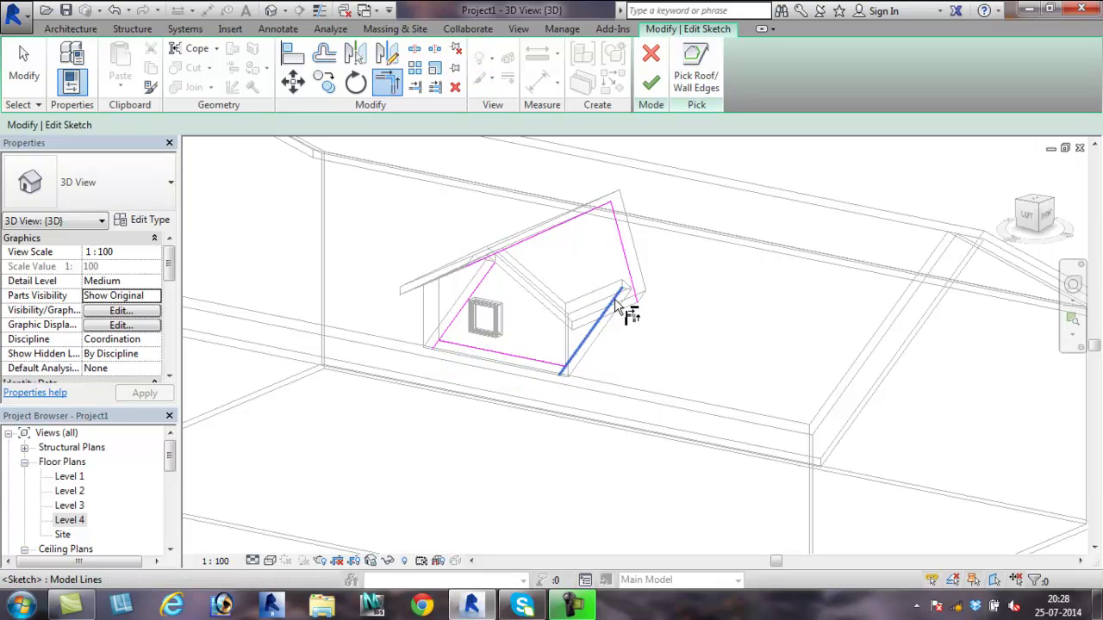
{"action": "left_click", "coordinate": [616, 303]}
{"action": "left_click", "coordinate": [511, 241]}
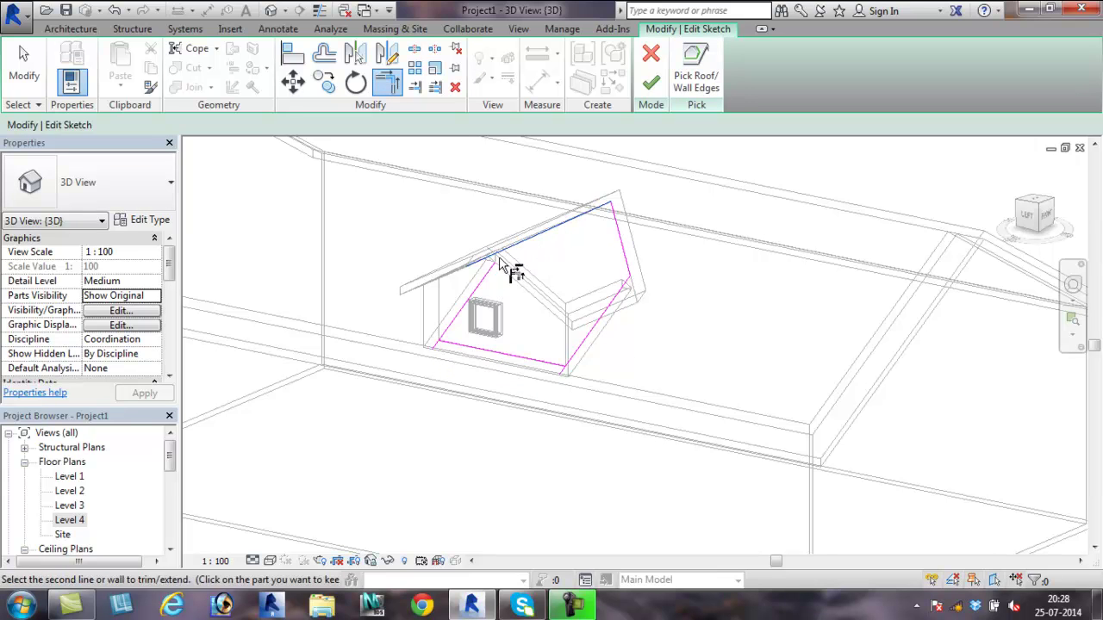
{"action": "left_click", "coordinate": [481, 293]}
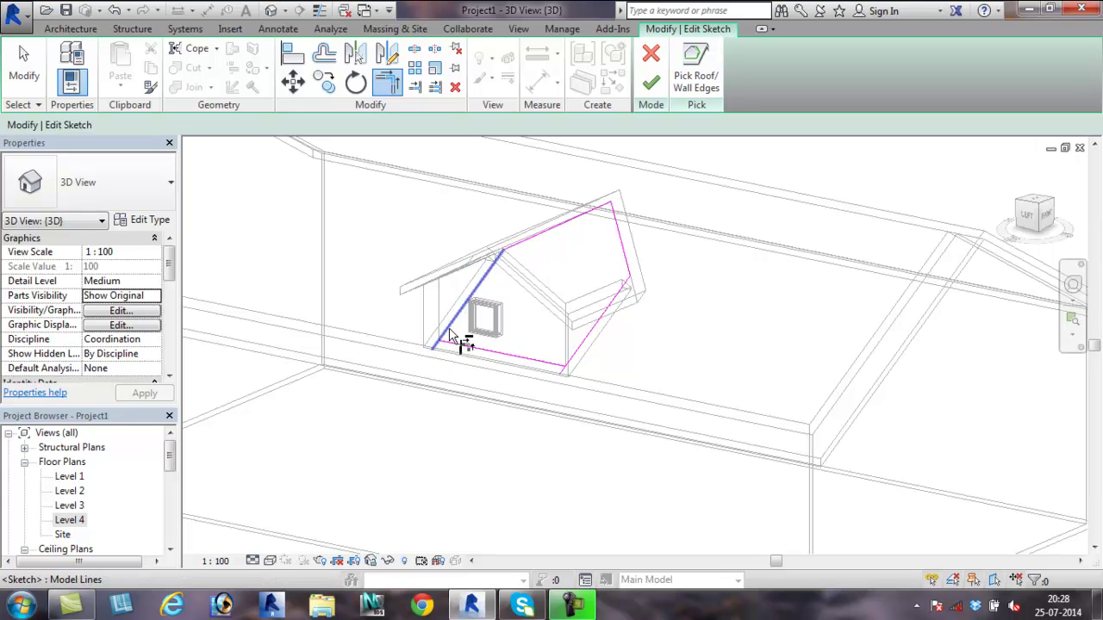
{"action": "left_click", "coordinate": [449, 336]}
{"action": "left_click", "coordinate": [463, 351]}
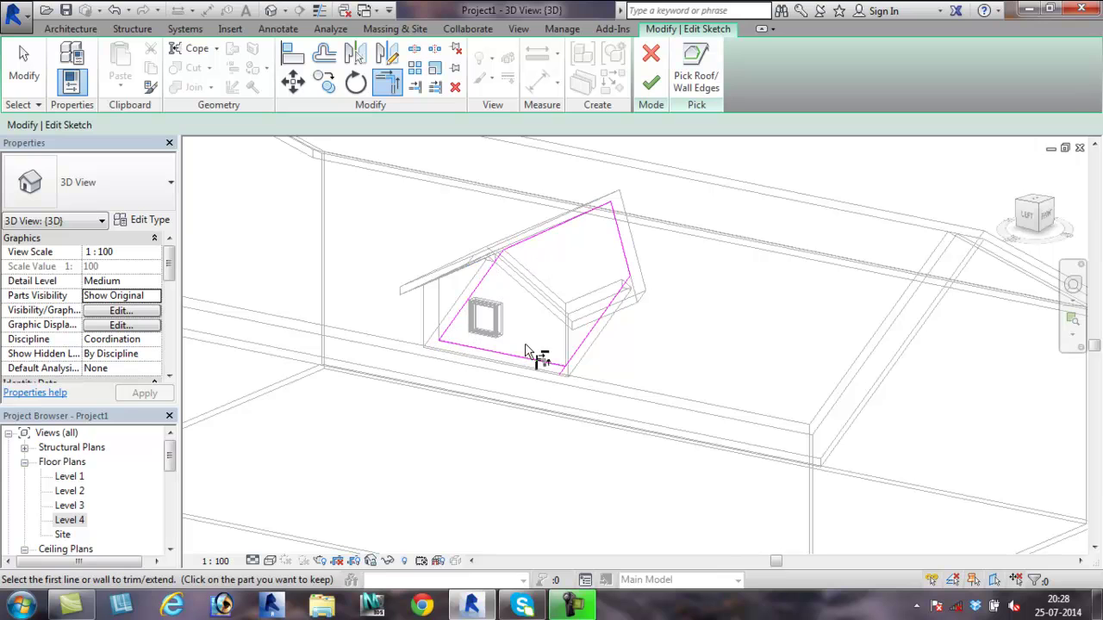
{"action": "left_click", "coordinate": [584, 353]}
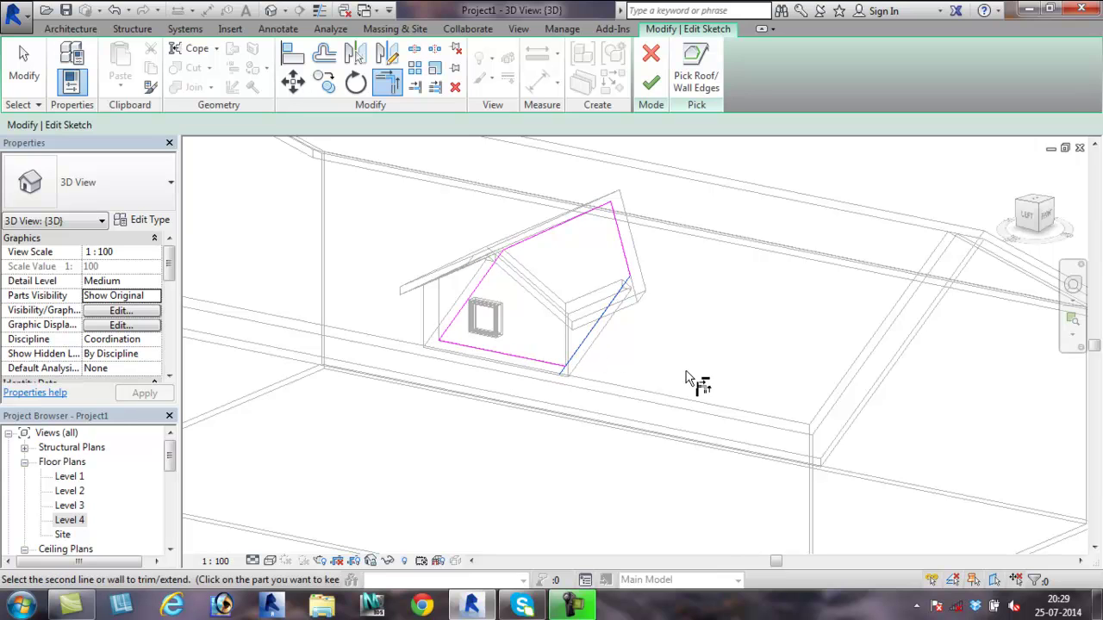
{"action": "left_click", "coordinate": [564, 369]}
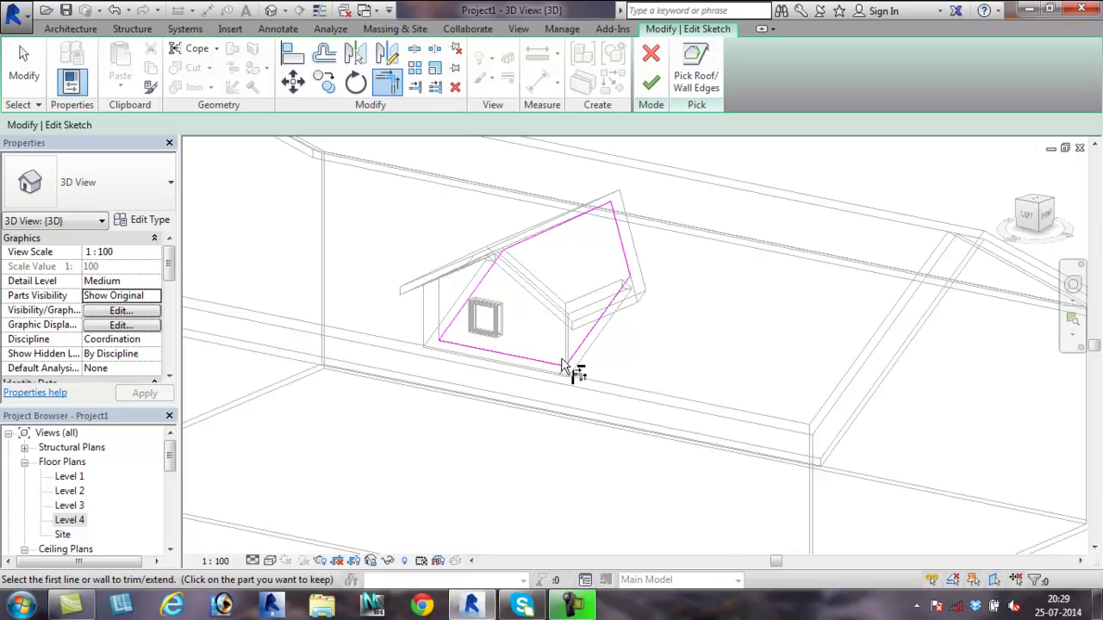
{"action": "left_click", "coordinate": [551, 368]}
{"action": "left_click", "coordinate": [575, 354]}
{"action": "left_click", "coordinate": [648, 84]}
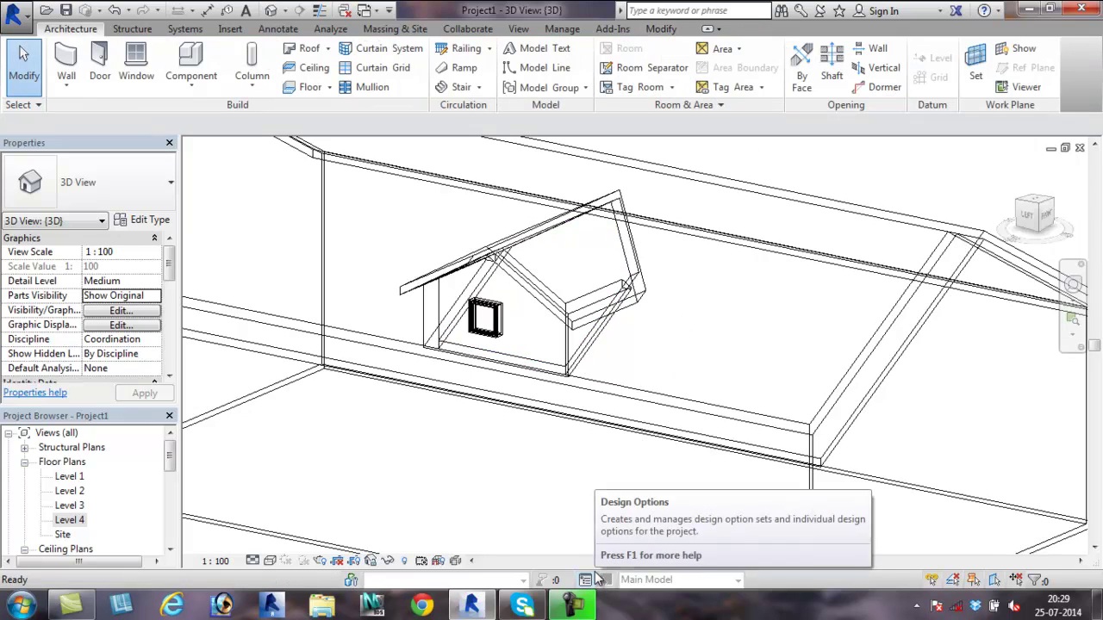
- Set the 3D view to shaded display and view the dormer's side wall from the back of the house
{"action": "key", "text": "s"}
{"action": "key", "text": "d"}
{"action": "middle_click_drag", "start_coordinate": [543, 466], "coordinate": [480, 306], "text": "shift"}
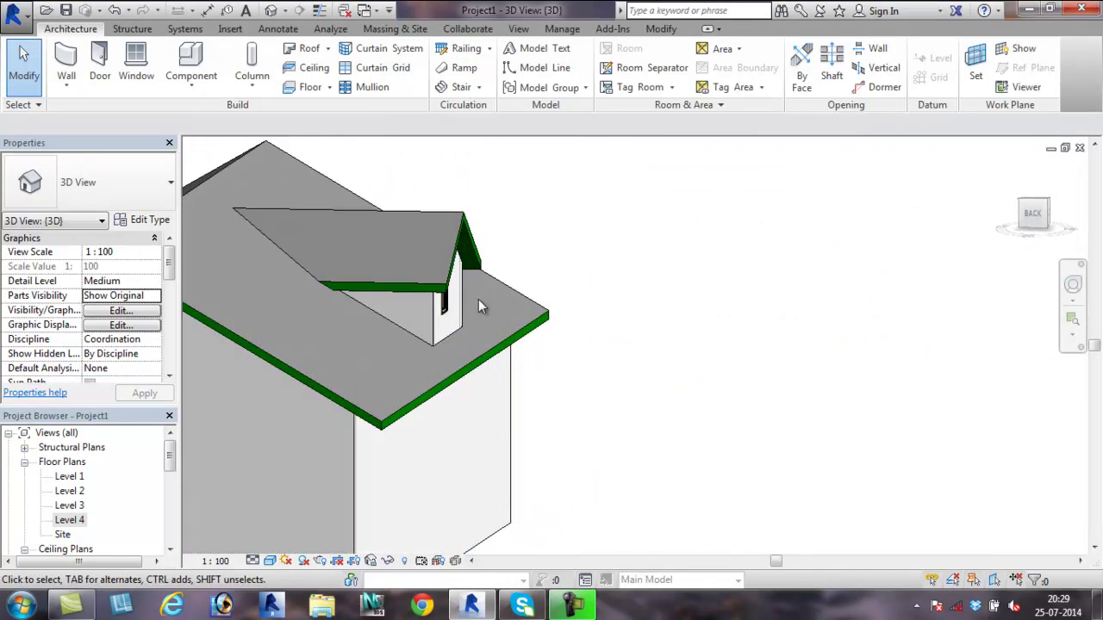
- In the Level 3 floor plan, extend the inner end of the dormer's upper side wall to make it about 2020 mm long
{"action": "left_click", "coordinate": [375, 306]}
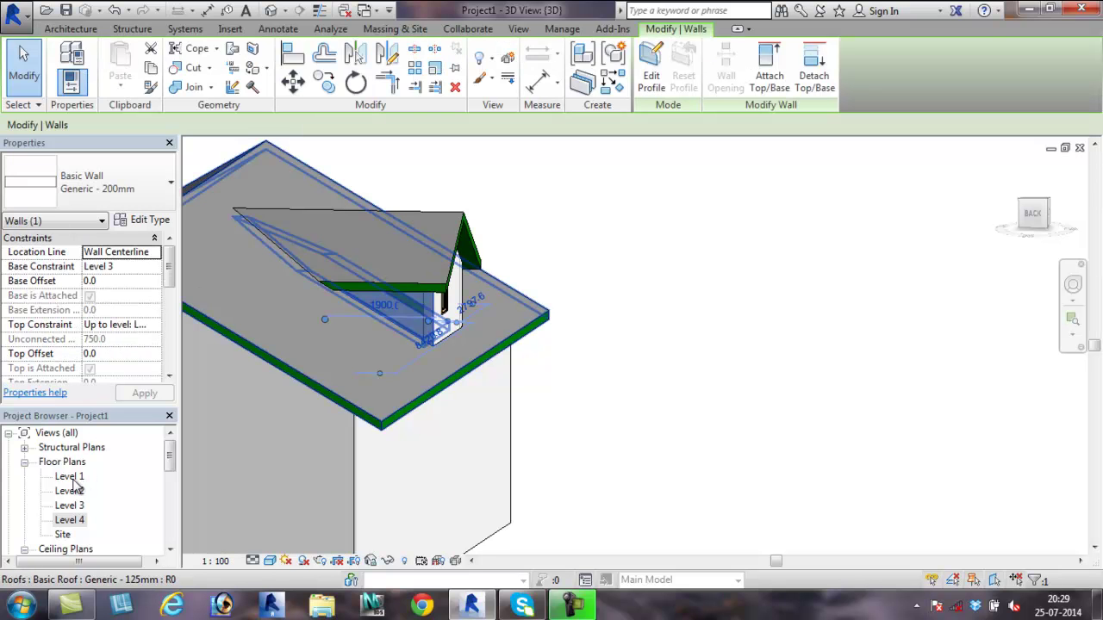
{"action": "double_click", "coordinate": [70, 505]}
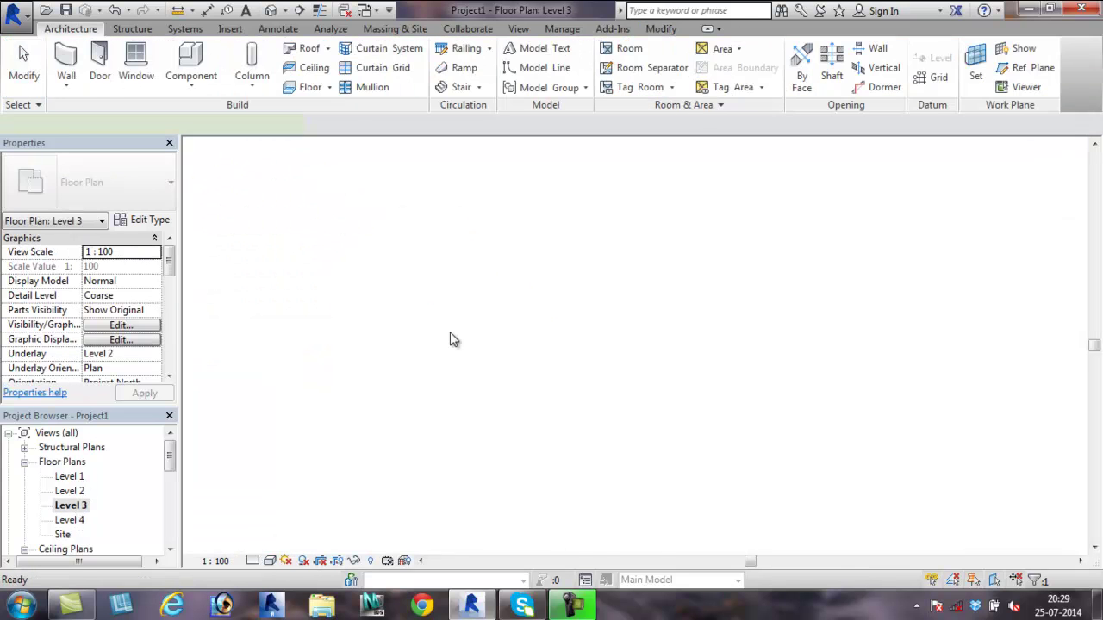
{"action": "scroll", "coordinate": [584, 318], "scroll_direction": "up", "scroll_amount": 3}
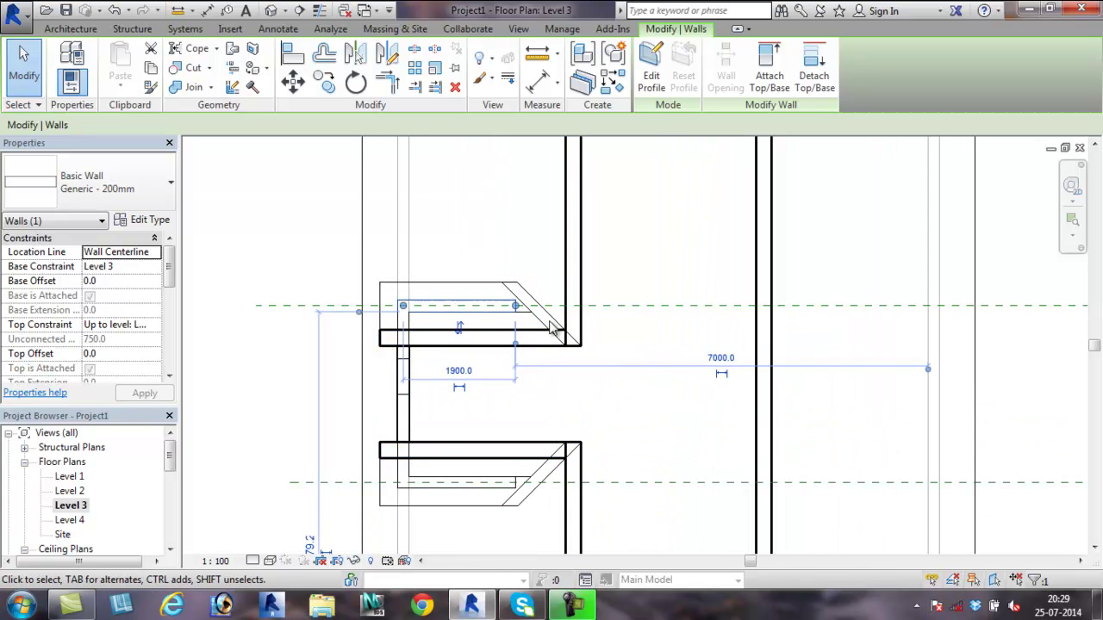
{"action": "scroll", "coordinate": [511, 307], "scroll_direction": "up", "scroll_amount": 3}
{"action": "left_click_drag", "start_coordinate": [514, 303], "coordinate": [526, 304]}
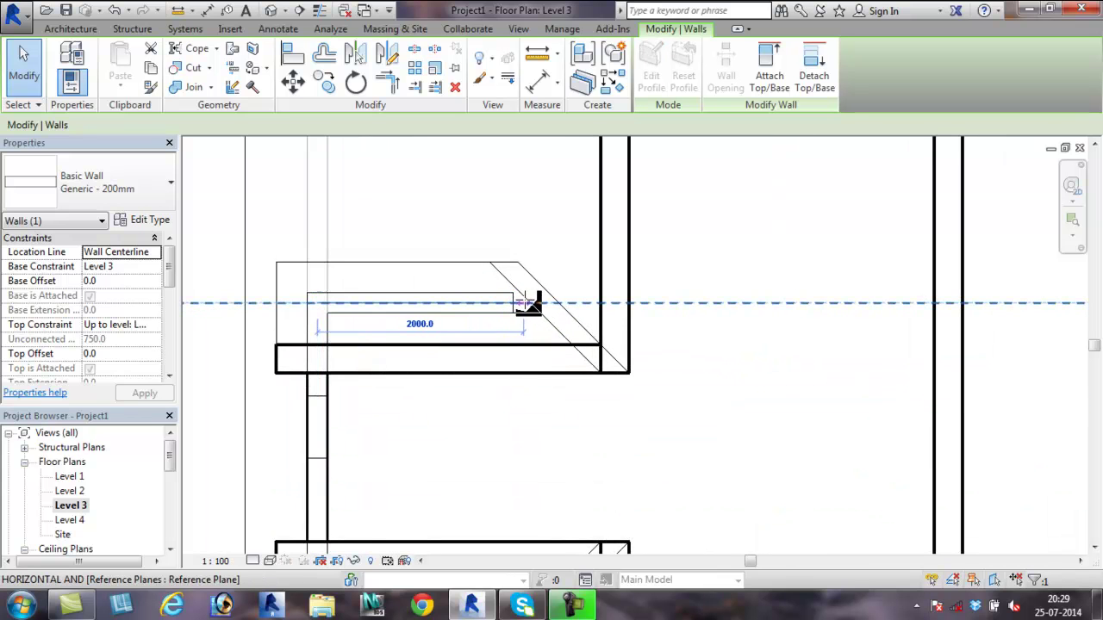
- Extend the inner end of the dormer's lower side wall to the dormer roof's sloped edge and return to the 3D view
{"action": "scroll", "coordinate": [517, 419], "scroll_direction": "down", "scroll_amount": 2}
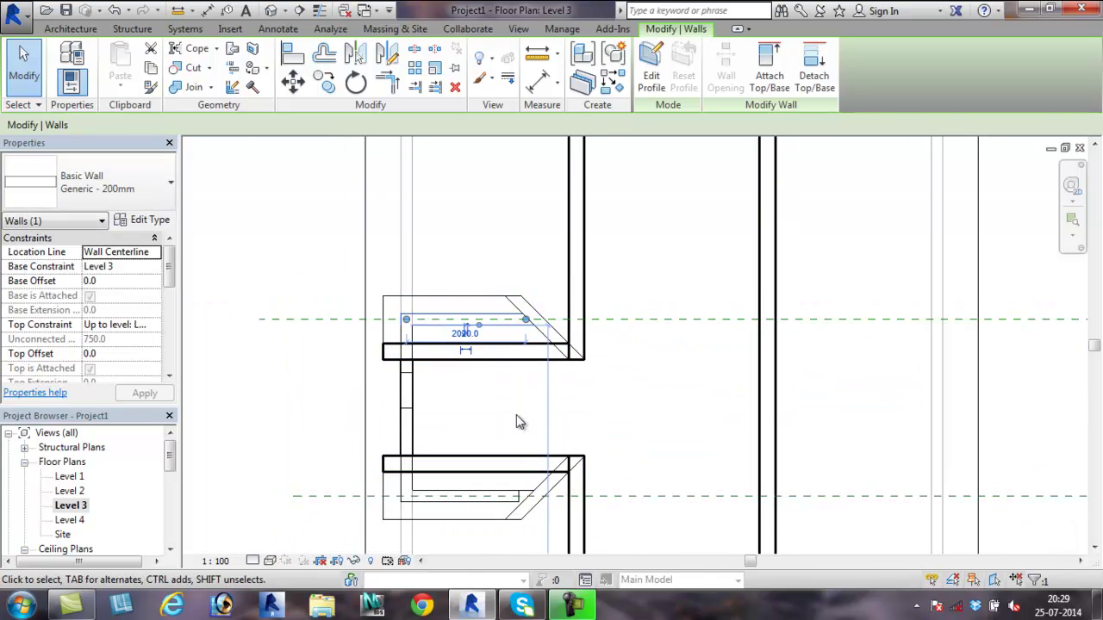
{"action": "middle_click_drag", "start_coordinate": [517, 418], "coordinate": [517, 347]}
{"action": "left_click", "coordinate": [508, 423]}
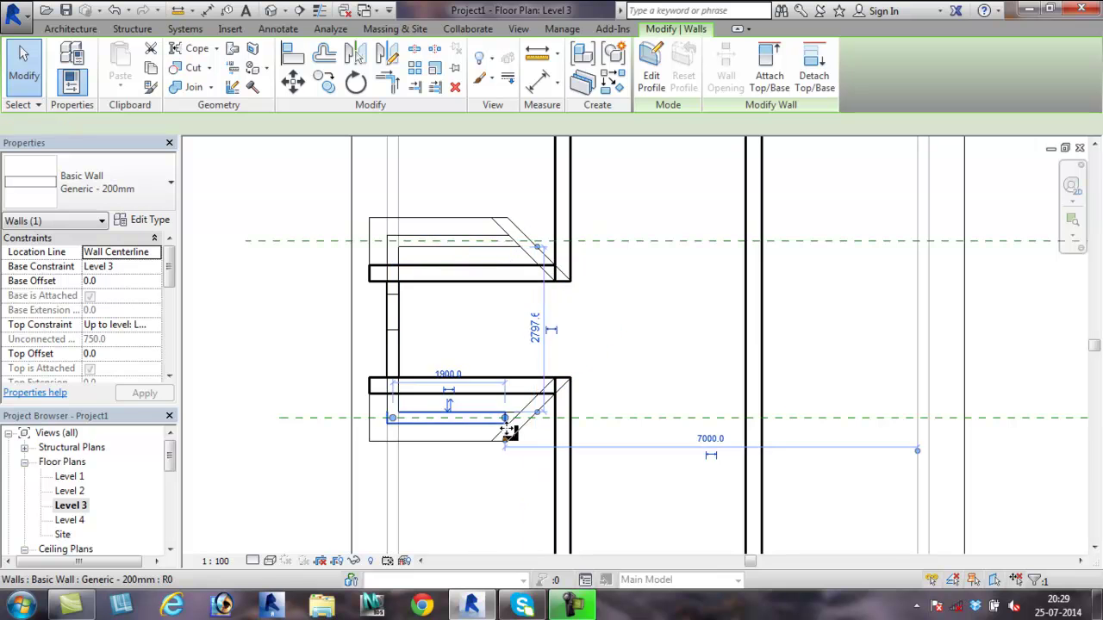
{"action": "scroll", "coordinate": [507, 420], "scroll_direction": "up", "scroll_amount": 2}
{"action": "left_click_drag", "start_coordinate": [522, 410], "coordinate": [525, 405]}
{"action": "left_click", "coordinate": [546, 475]}
{"action": "scroll", "coordinate": [567, 465], "scroll_direction": "down", "scroll_amount": 2}
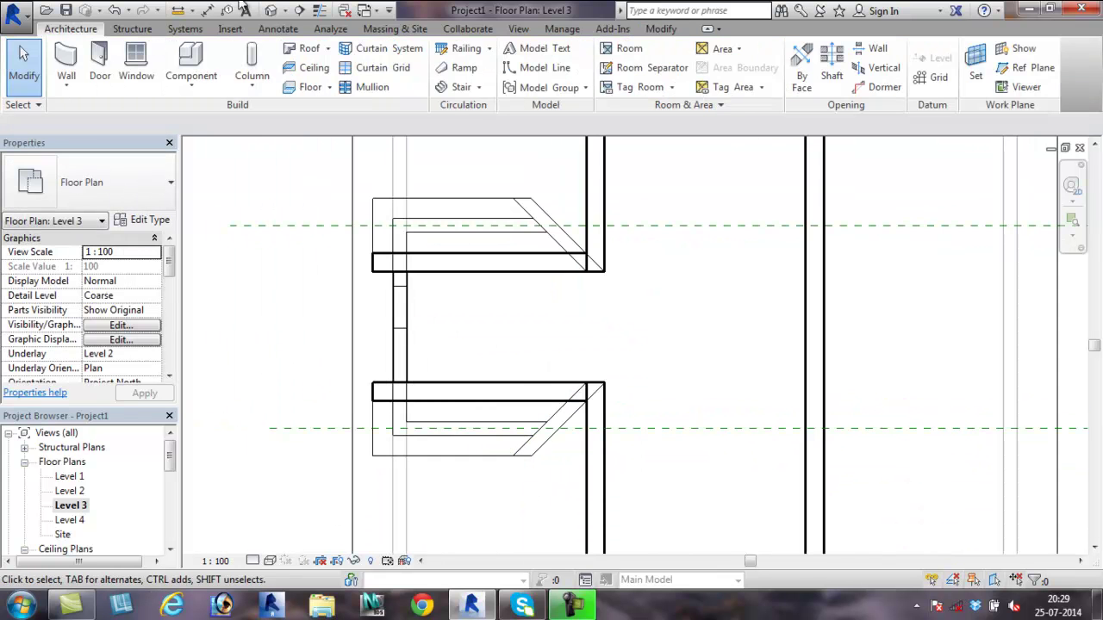
{"action": "left_click", "coordinate": [272, 11]}
{"action": "middle_click_drag", "start_coordinate": [446, 451], "coordinate": [743, 389], "text": "shift"}
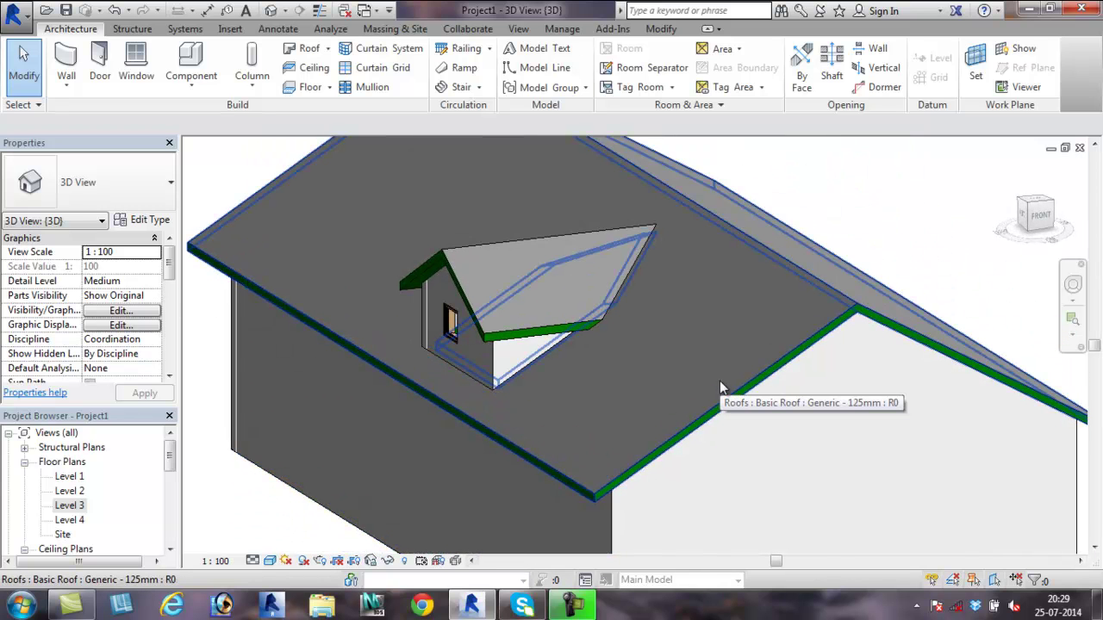